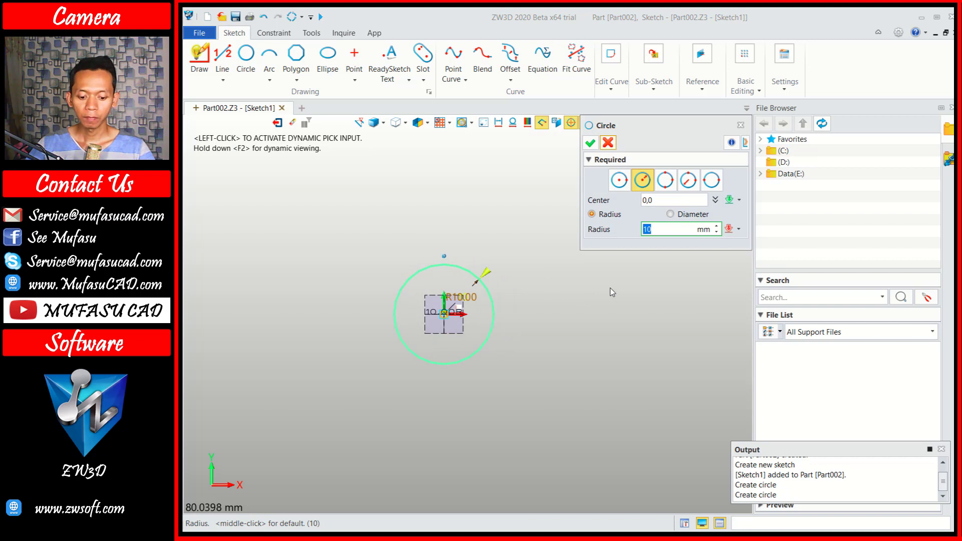
# Draw a 5 mm radius circle at the origin and another about 29.5 mm along the positive X axis
pyautogui.write('5')
pyautogui.press('Return')
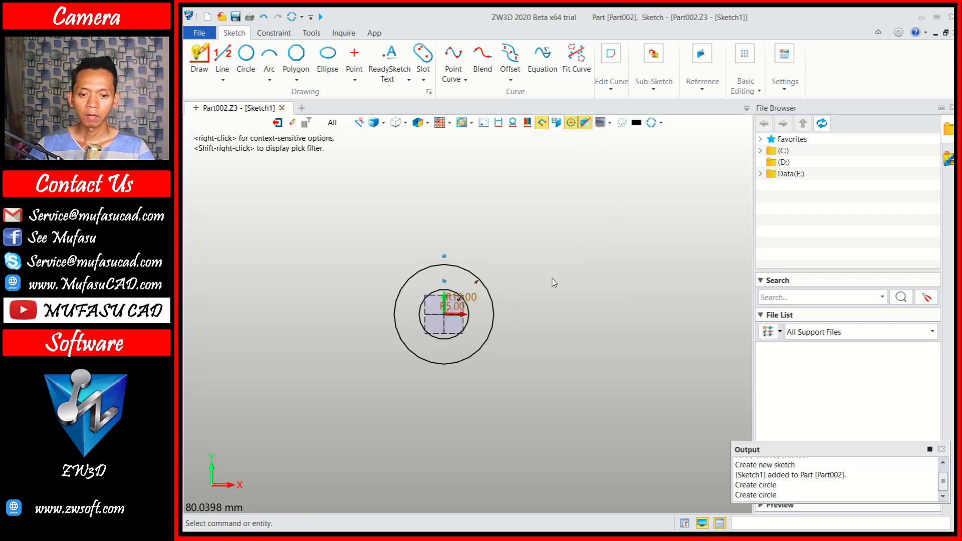
pyautogui.middleClick(557, 308)
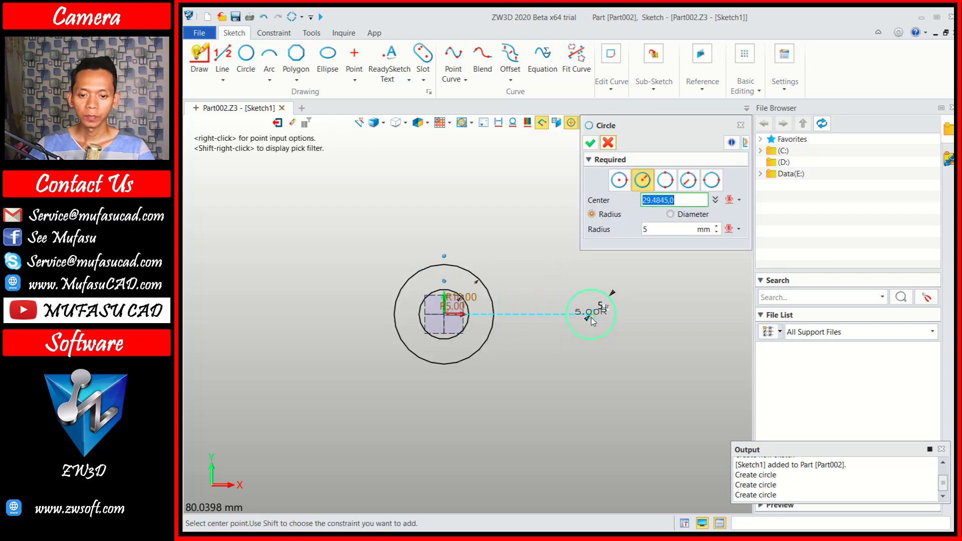
pyautogui.click(591, 314)
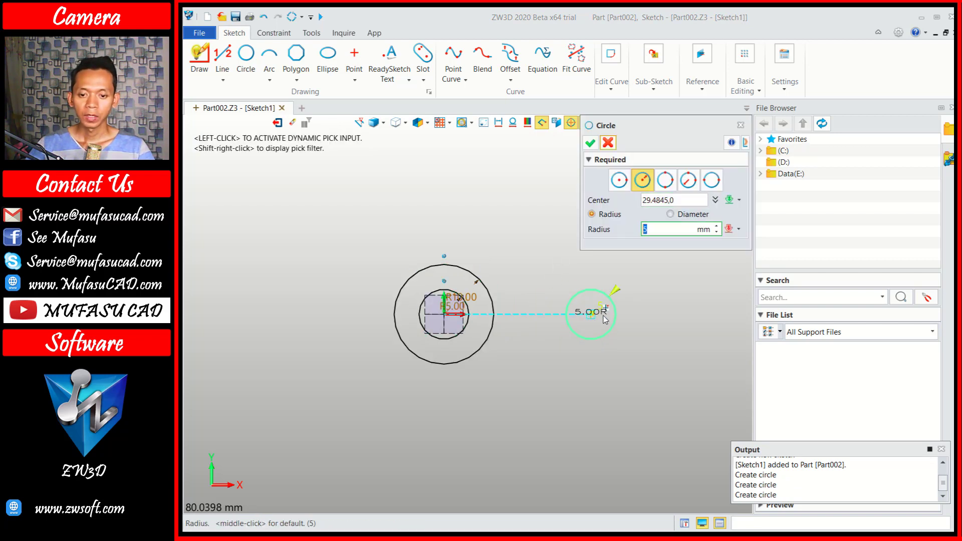
pyautogui.click(590, 143)
# Dimension the horizontal distance between the origin and the small circle's center, setting it to 30 mm
pyautogui.click(274, 32)
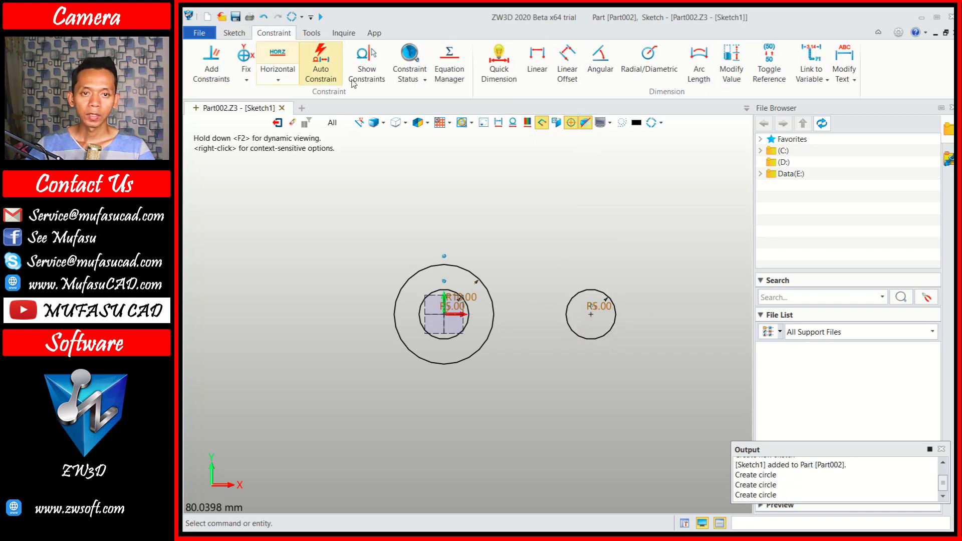
pyautogui.click(499, 68)
pyautogui.click(591, 315)
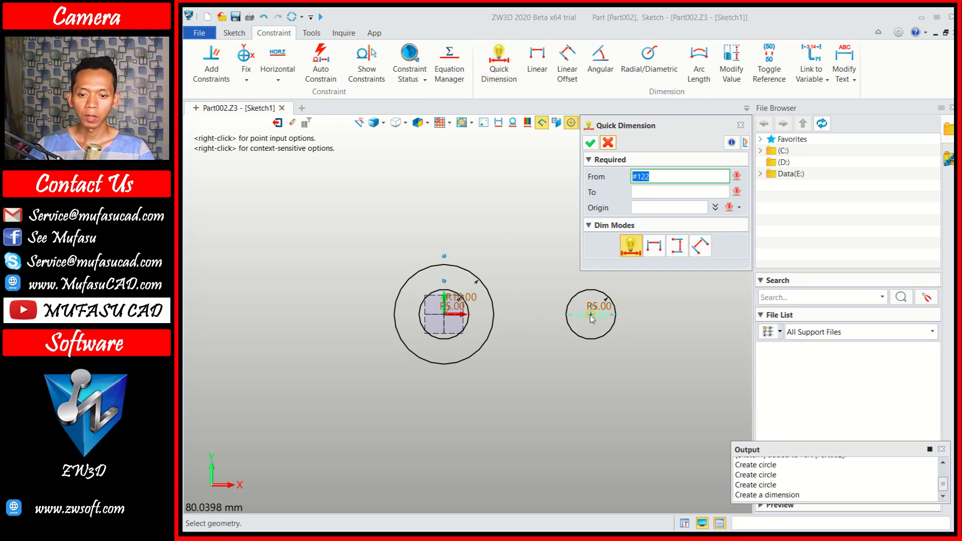
pyautogui.click(444, 316)
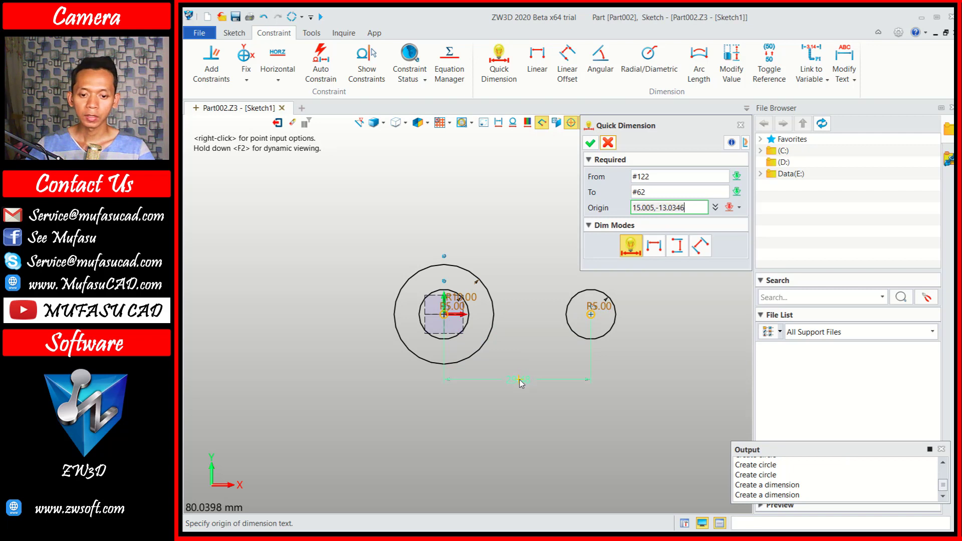
pyautogui.click(521, 384)
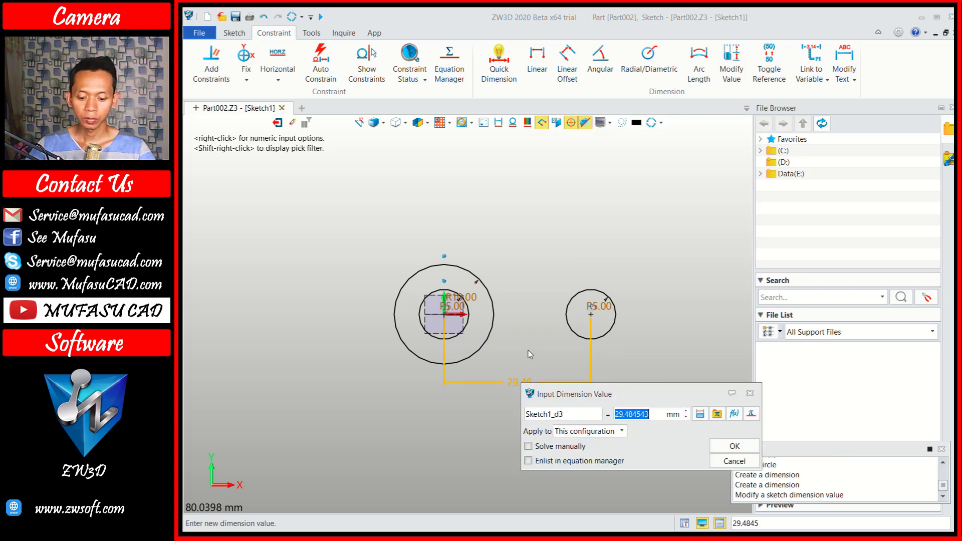
pyautogui.write('30')
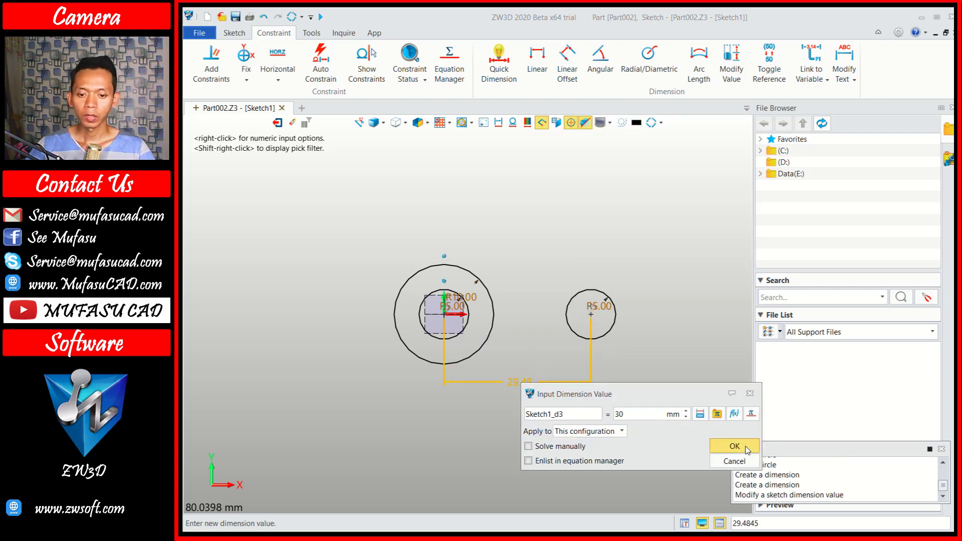
pyautogui.click(734, 445)
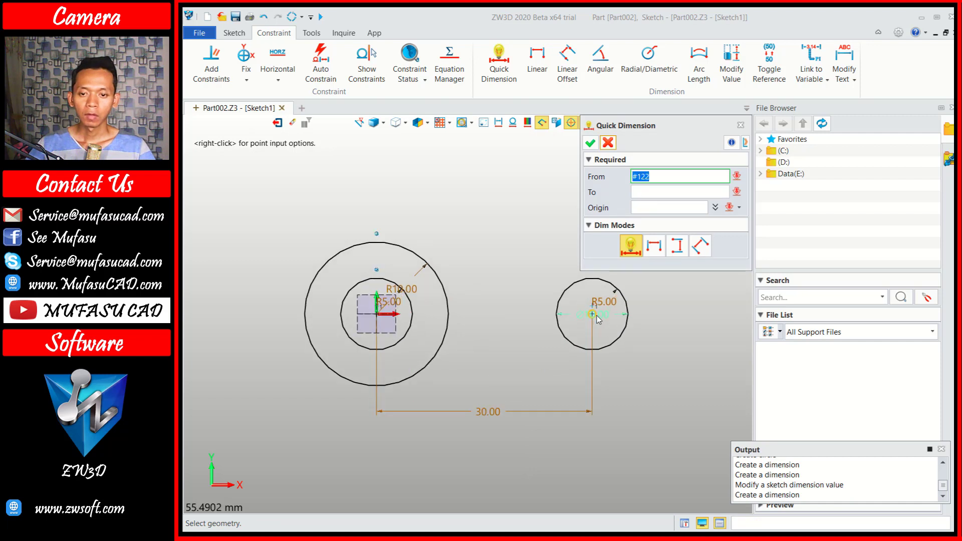
# Draw a 2.5 mm radius circle concentric with the 5 mm radius circle centered at 30,0
pyautogui.click(238, 33)
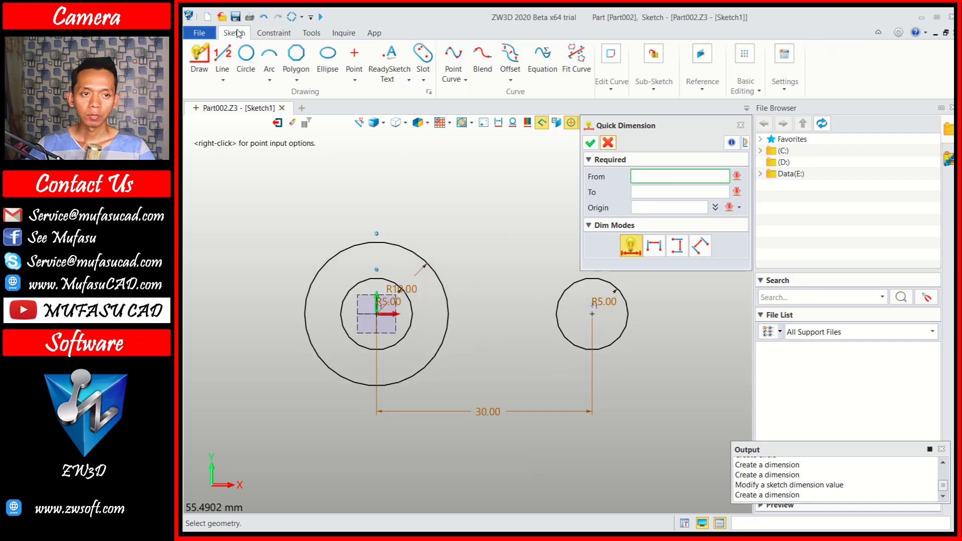
pyautogui.click(245, 54)
pyautogui.click(592, 314)
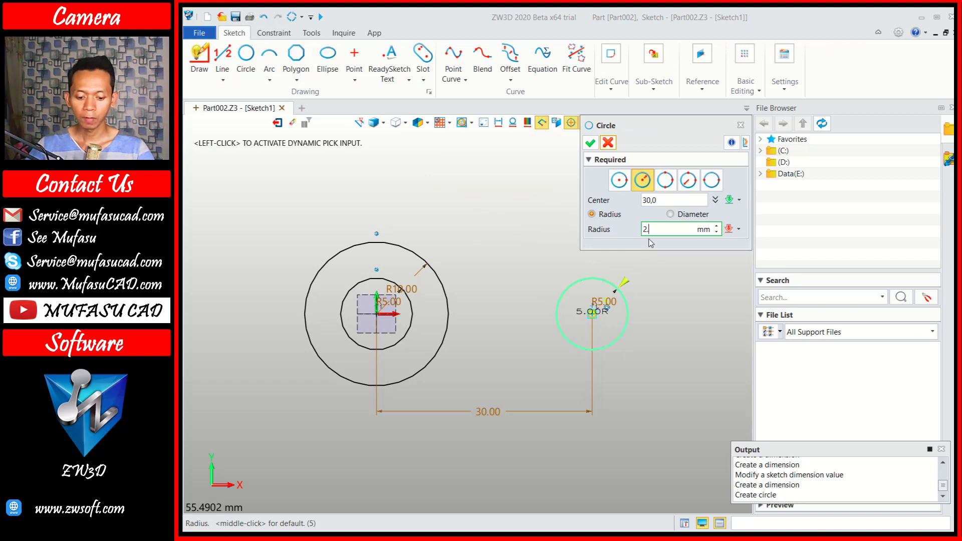
pyautogui.write('2.5')
pyautogui.click(591, 143)
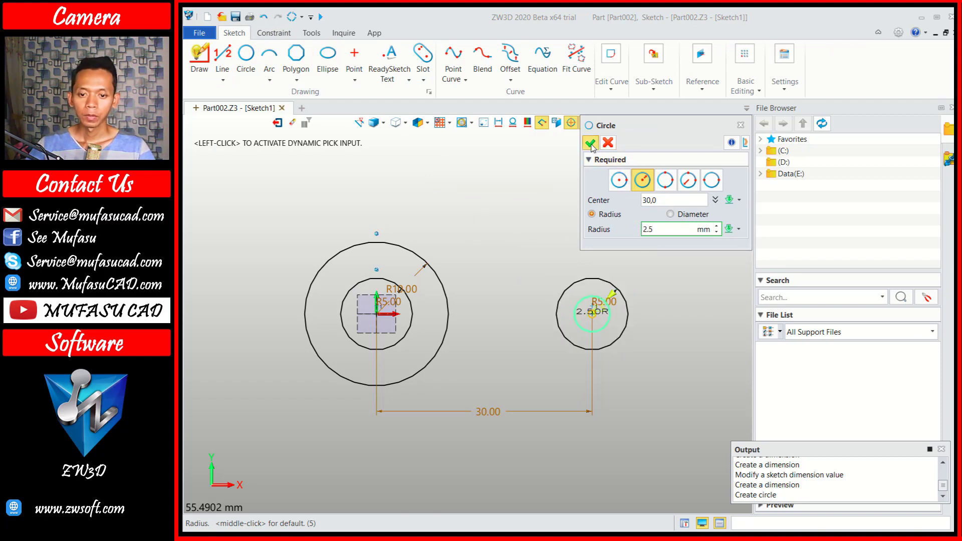
# Draw a 7 mm radius circle centered at the origin, between the two existing concentric circles
pyautogui.click(245, 55)
pyautogui.click(377, 313)
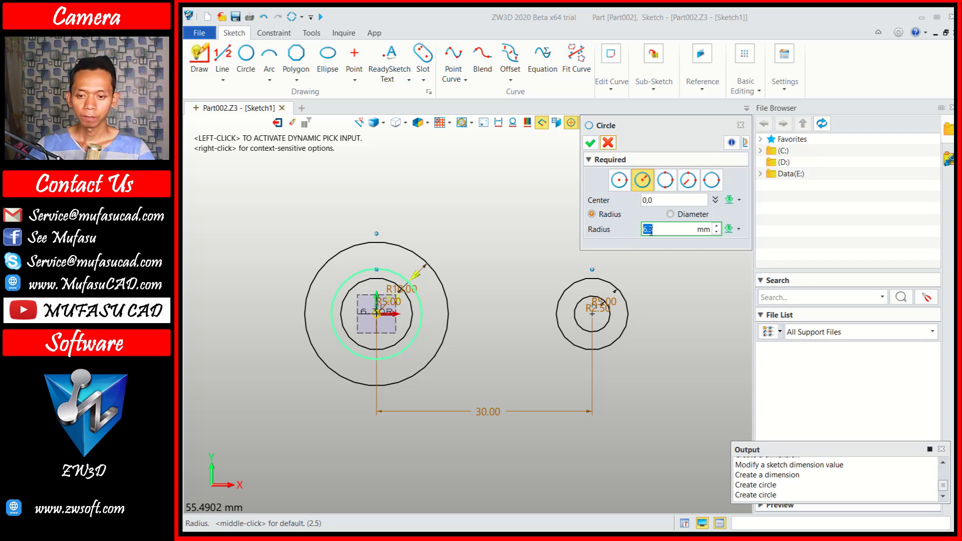
pyautogui.write('7')
pyautogui.click(590, 144)
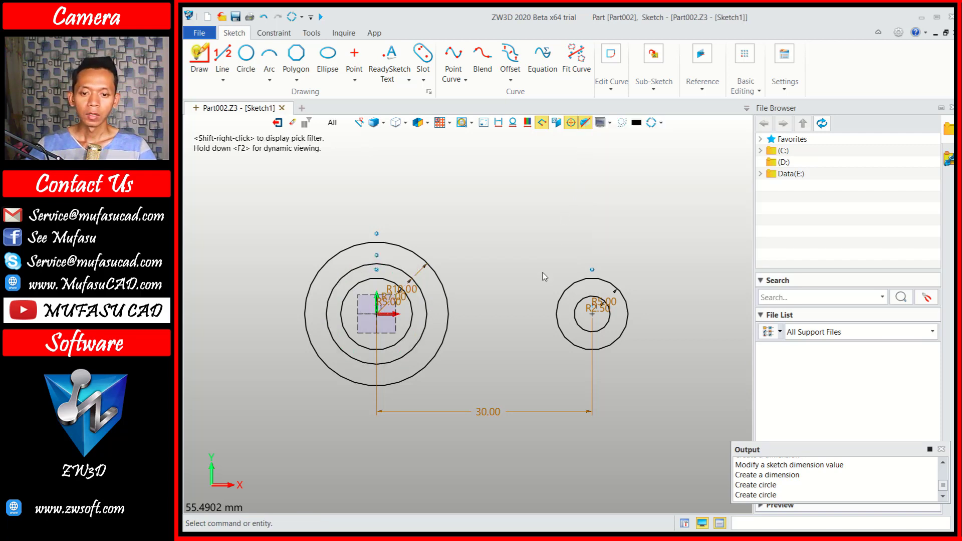
# Draw two lines tangent to the 10 mm radius circle and the outer 5 mm radius circle, one above and one below
pyautogui.click(223, 55)
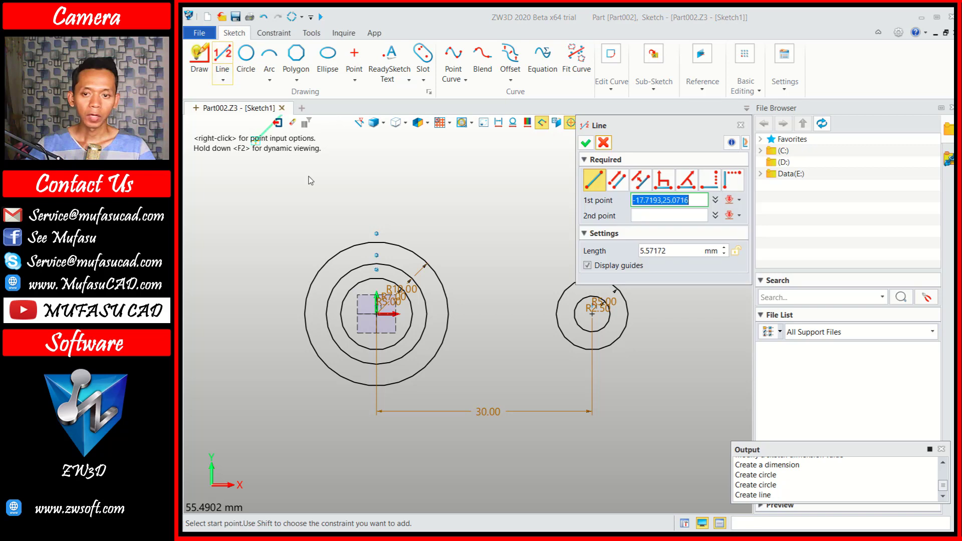
pyautogui.click(739, 201)
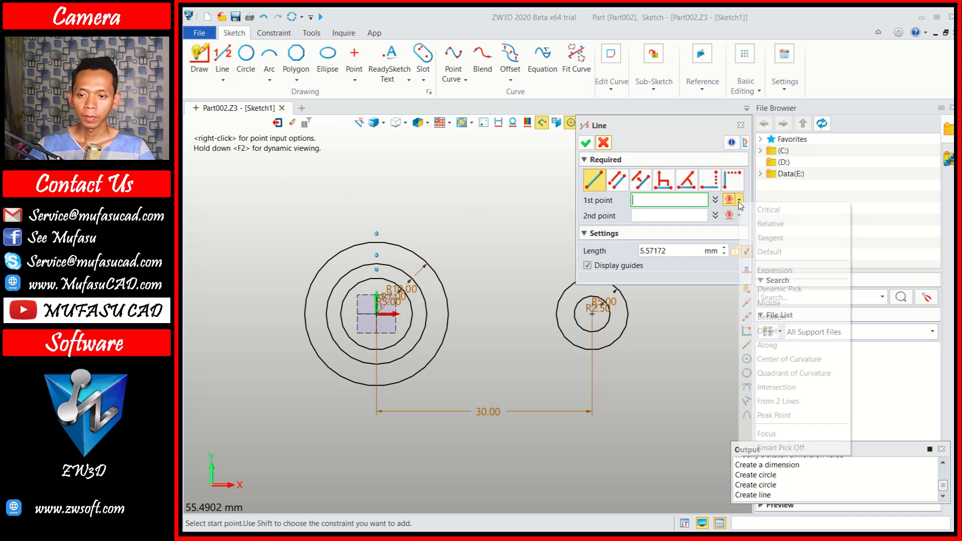
pyautogui.click(766, 239)
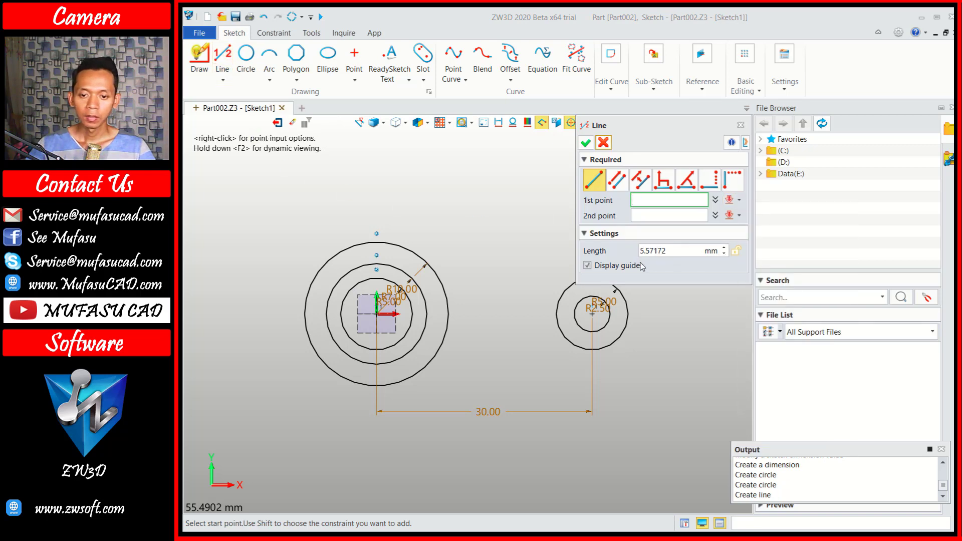
pyautogui.click(406, 250)
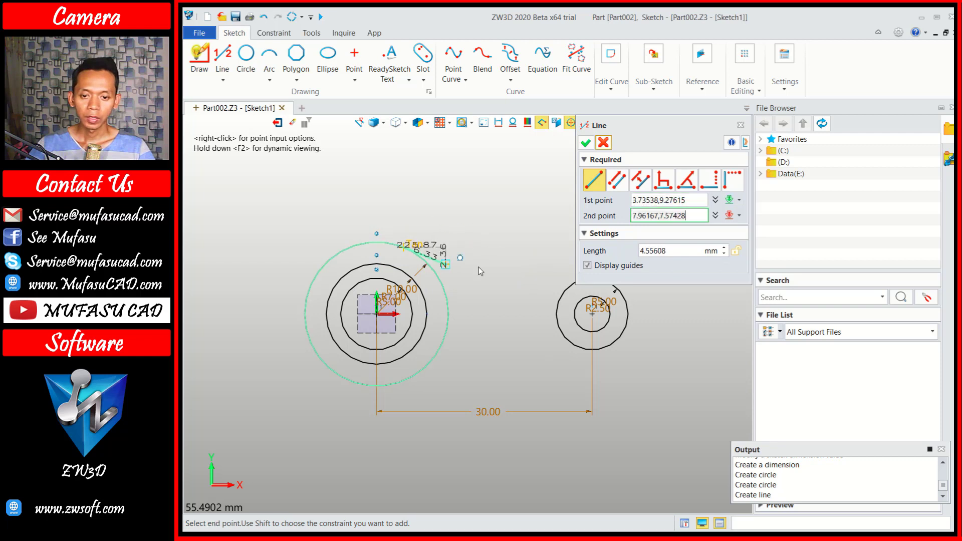
pyautogui.click(570, 289)
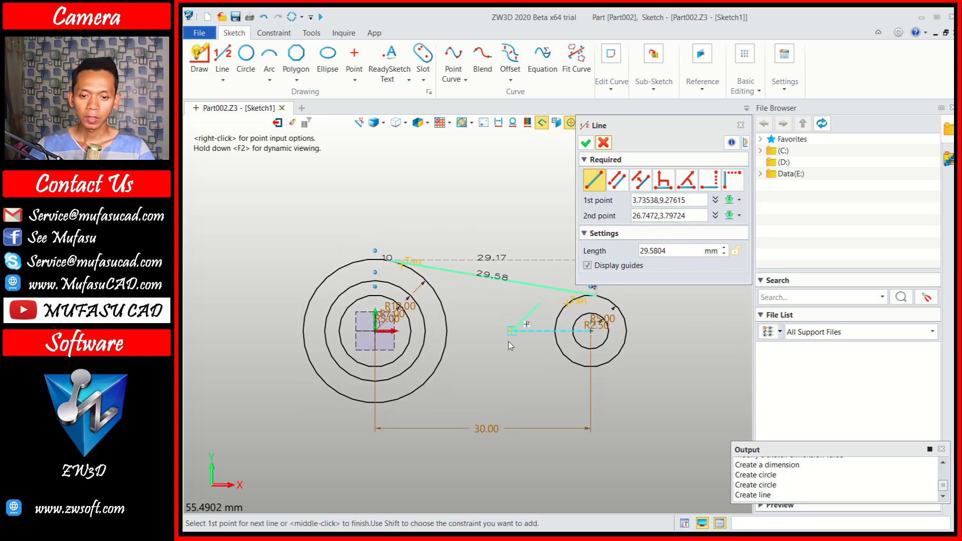
pyautogui.click(586, 369)
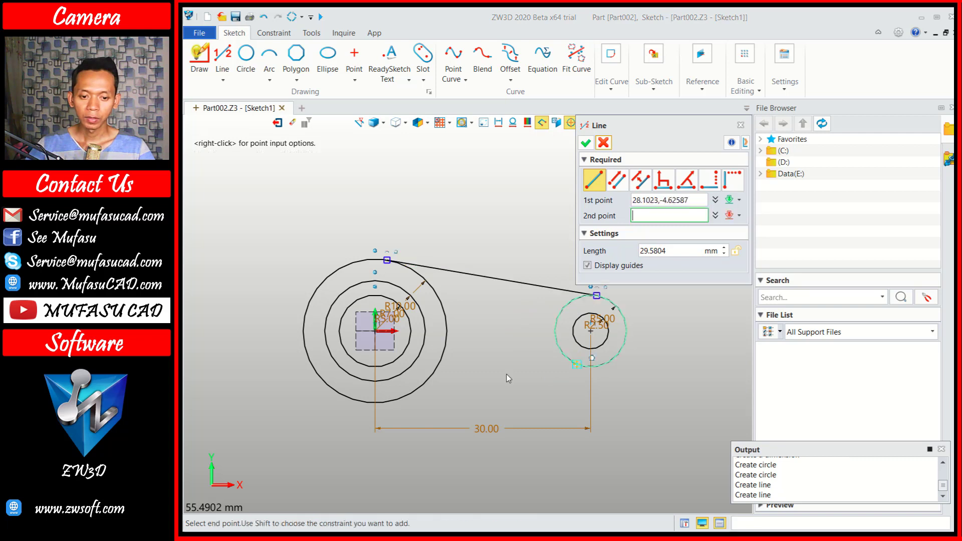
pyautogui.click(405, 404)
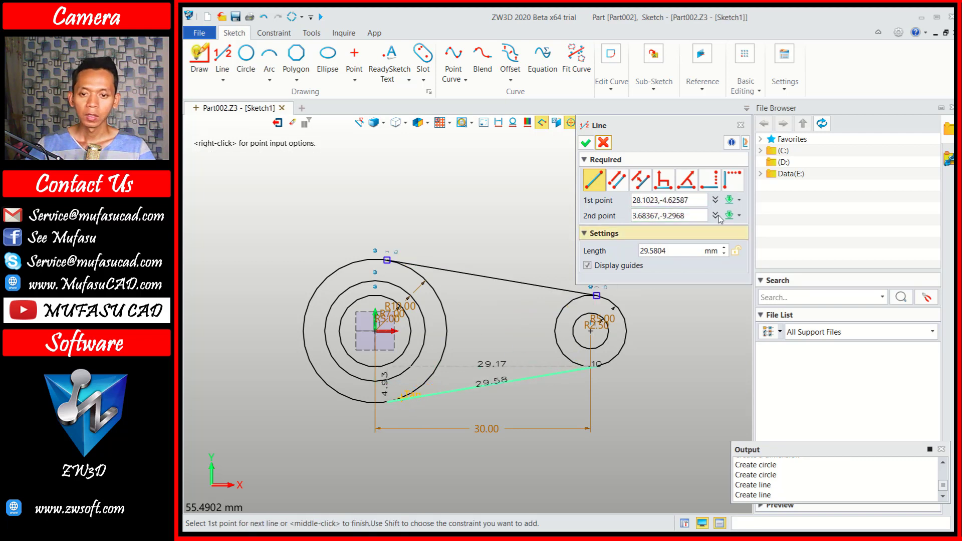
pyautogui.click(586, 143)
# Power-trim the inner arcs of the two outer circles between the tangent lines to leave one closed outline
pyautogui.click(611, 83)
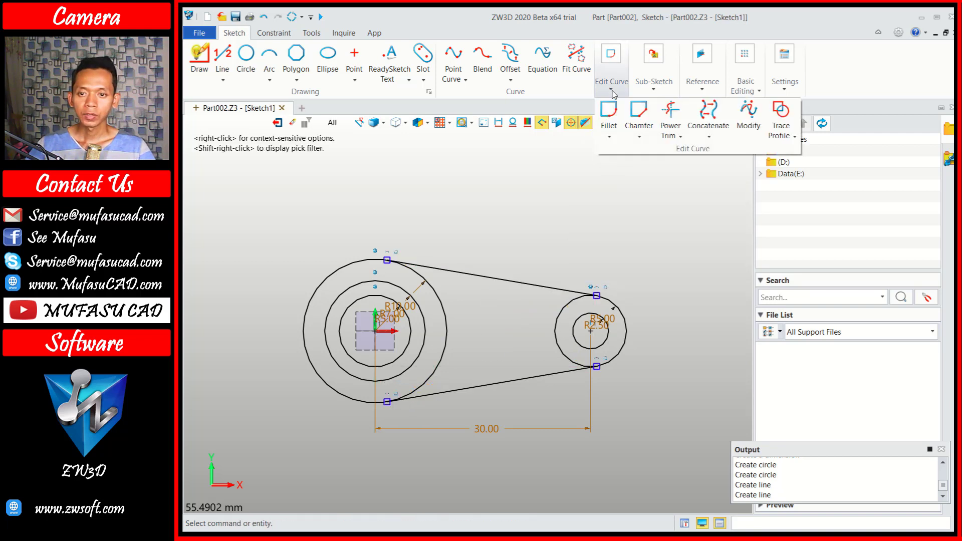
pyautogui.click(670, 115)
pyautogui.moveTo(566, 335); pyautogui.dragTo(441, 337)
pyautogui.middleClick(441, 337)
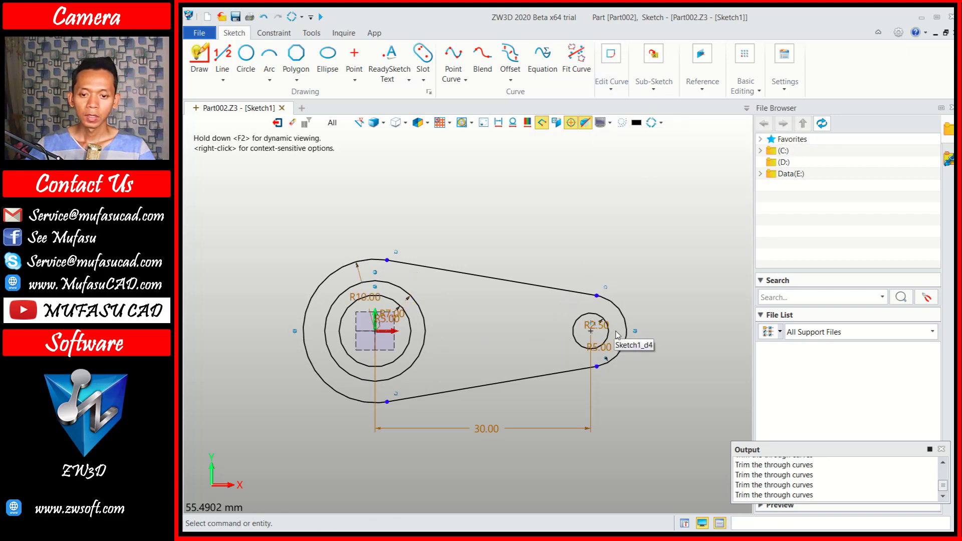
# Draw a 3.5 mm radius circle centered at 30,0, around the 2.5 mm radius circle
pyautogui.click(246, 56)
pyautogui.scroll(3, 607, 323)
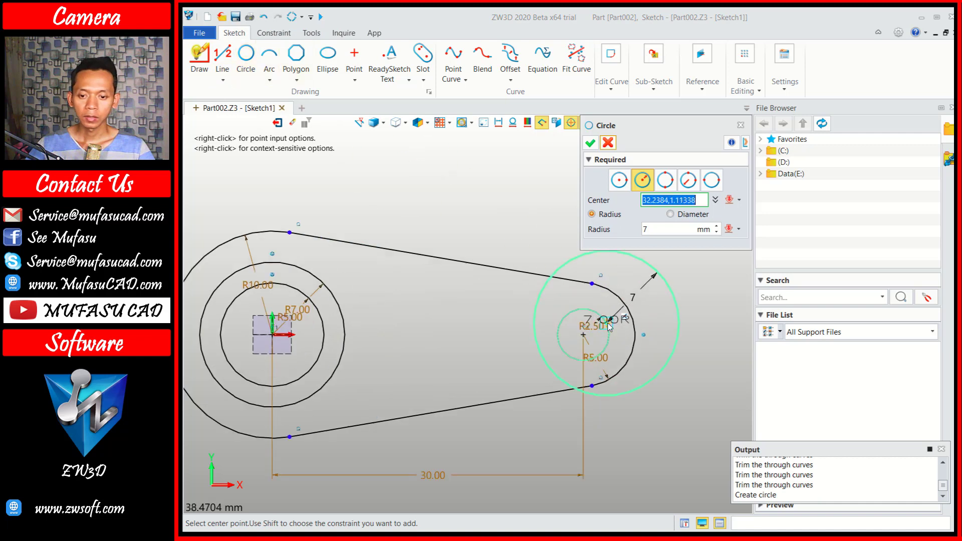
pyautogui.click(580, 338)
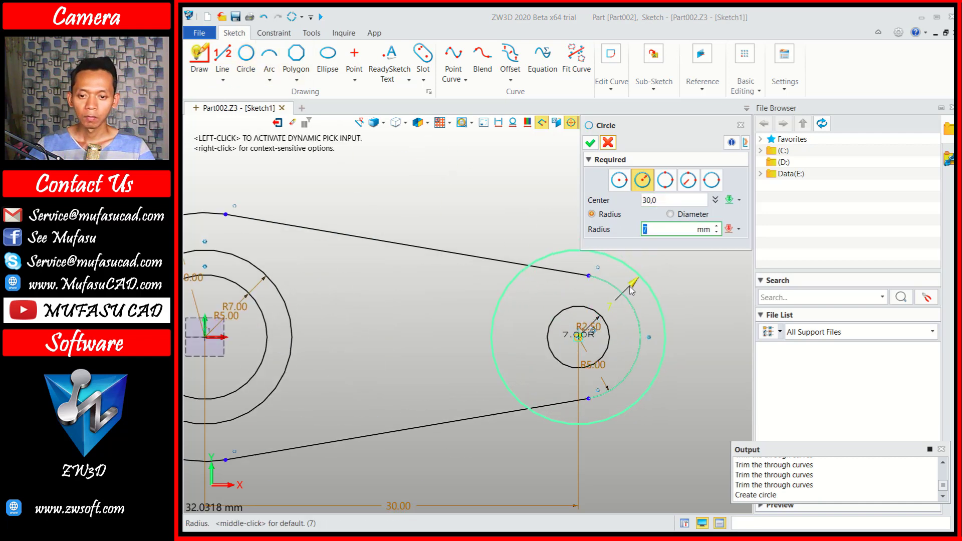
pyautogui.write('3.5')
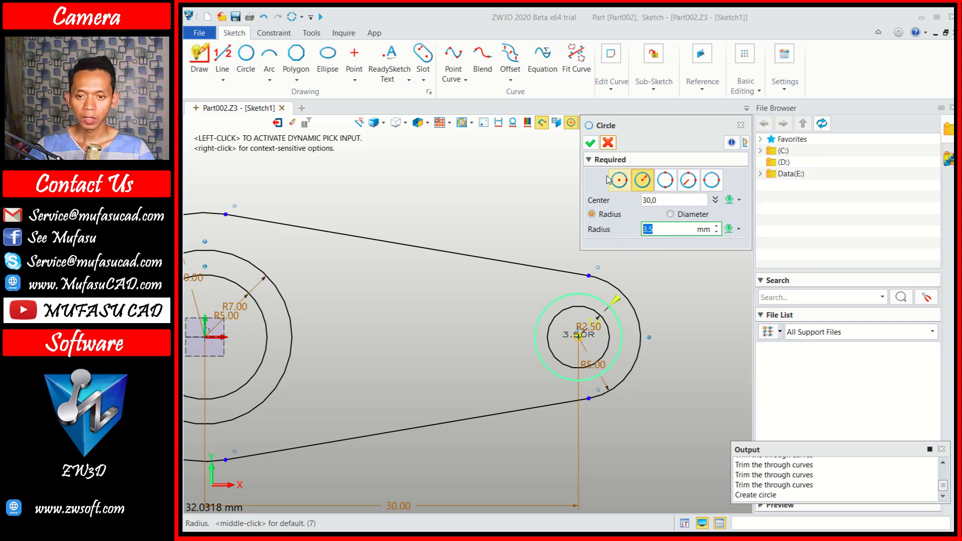
pyautogui.click(591, 143)
# Finish the completed lever sketch and return to the part
pyautogui.scroll(-2, 582, 326)
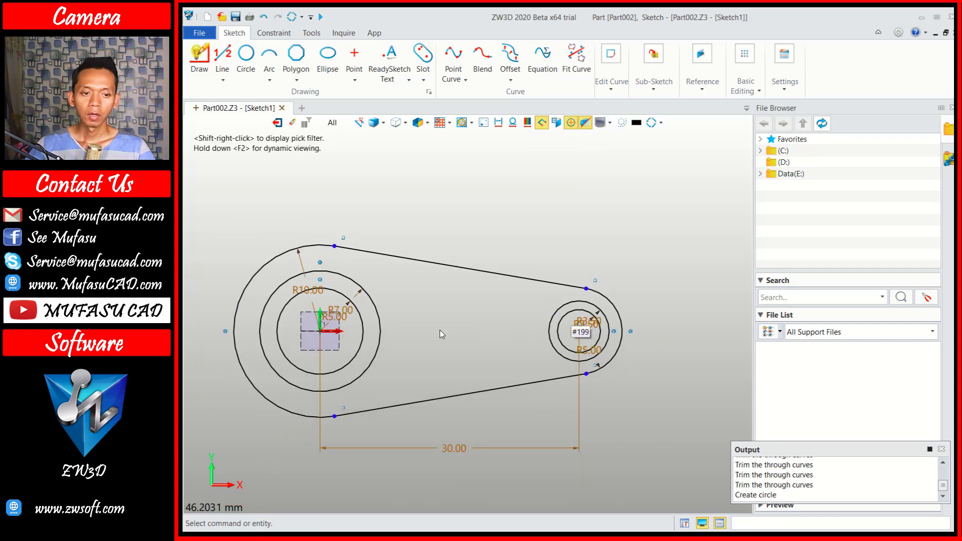
pyautogui.moveTo(440, 331); pyautogui.dragTo(483, 299, button='middle')
pyautogui.click(277, 123)
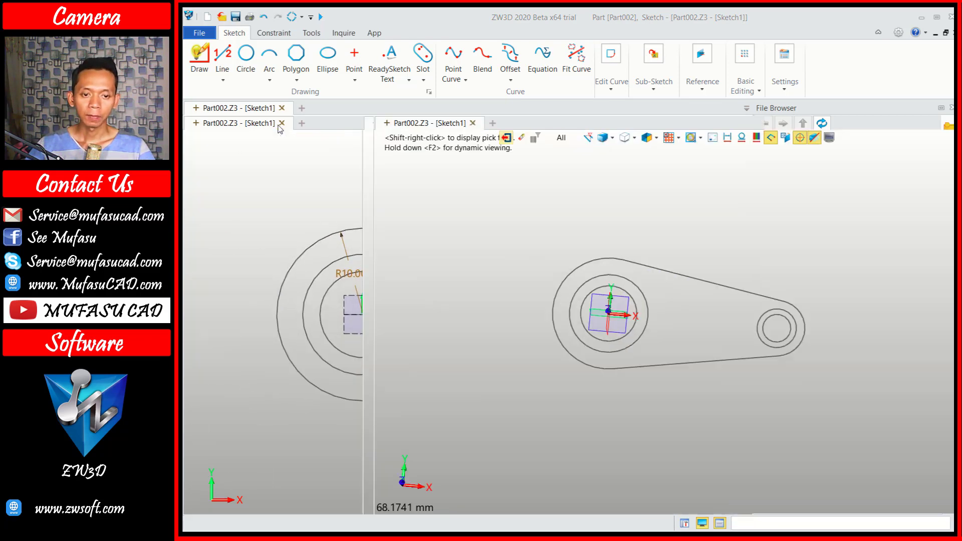
# Start an extrusion of Sketch1 and restrict its profile to the lever body region and the rings around both holes
pyautogui.scroll(4, 691, 323)
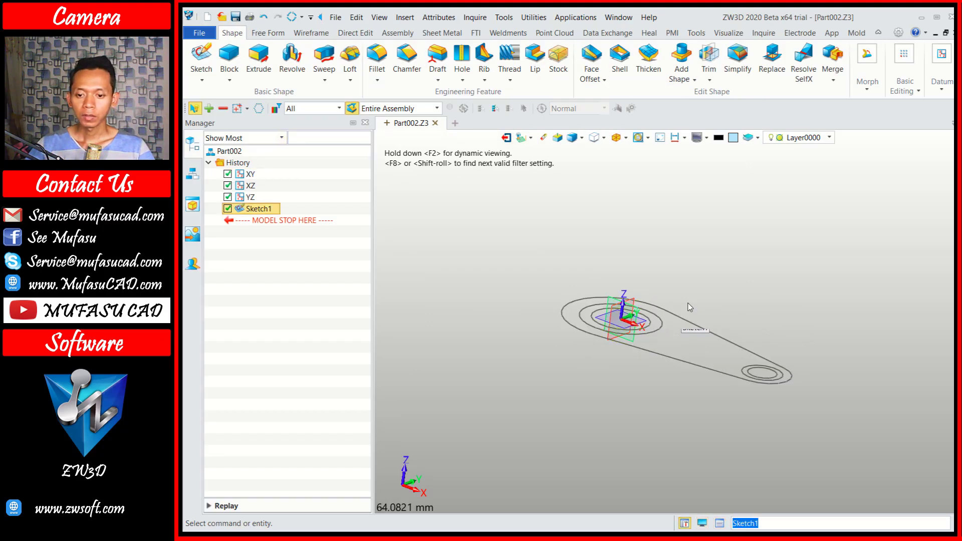
pyautogui.moveTo(703, 270); pyautogui.dragTo(693, 296, button='right')
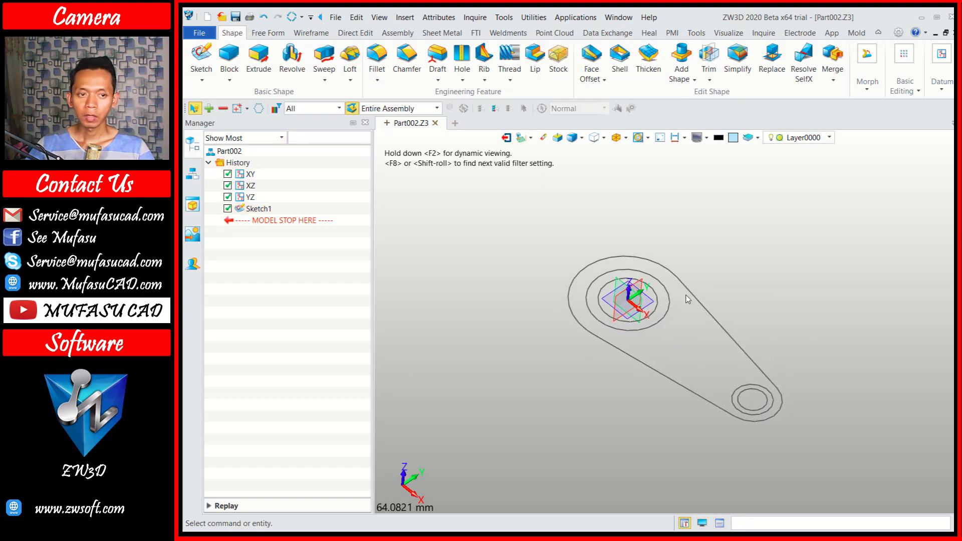
pyautogui.click(260, 60)
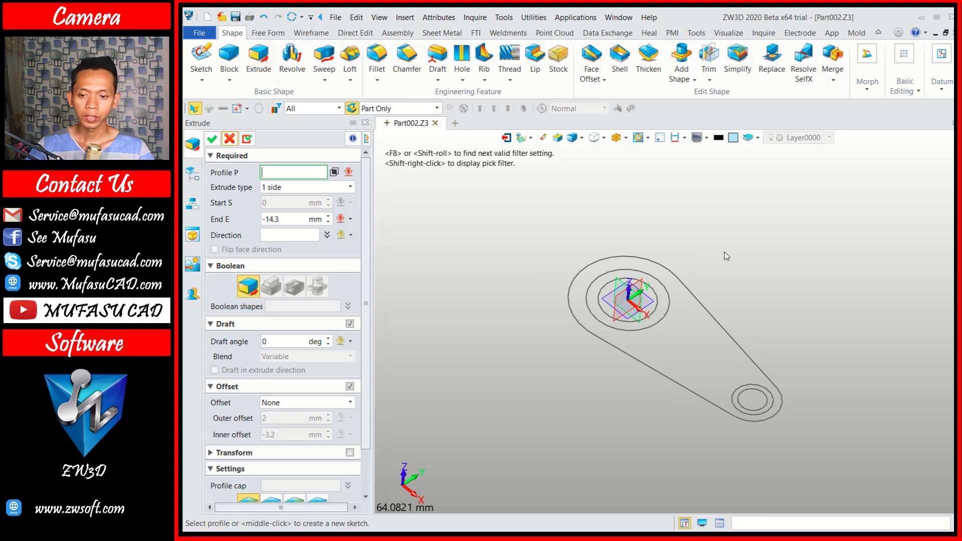
pyautogui.click(722, 330)
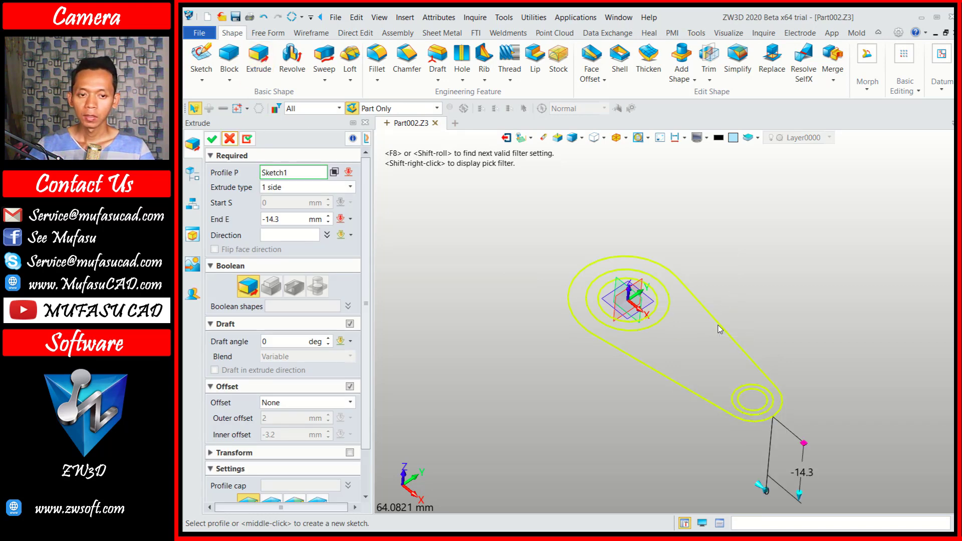
pyautogui.click(334, 172)
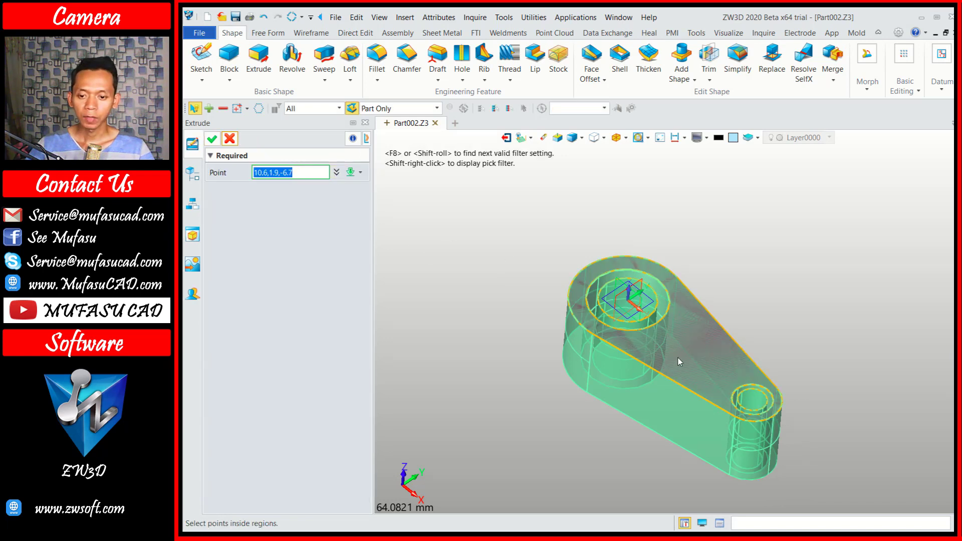
pyautogui.click(658, 319)
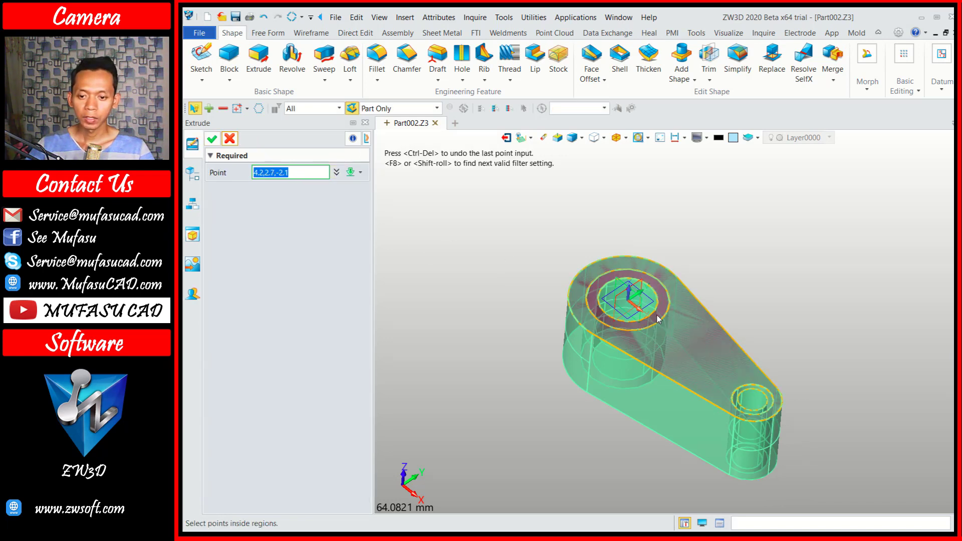
pyautogui.click(771, 401)
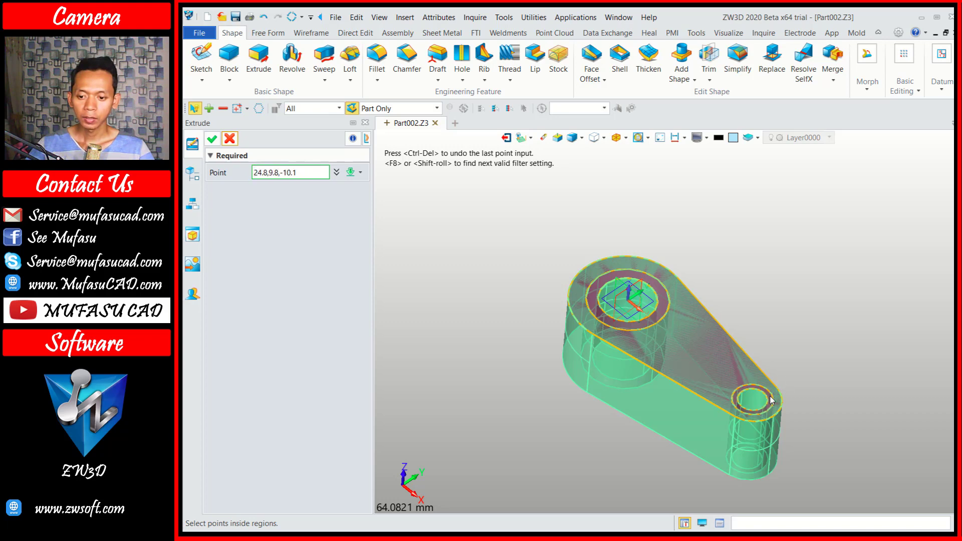
pyautogui.click(212, 139)
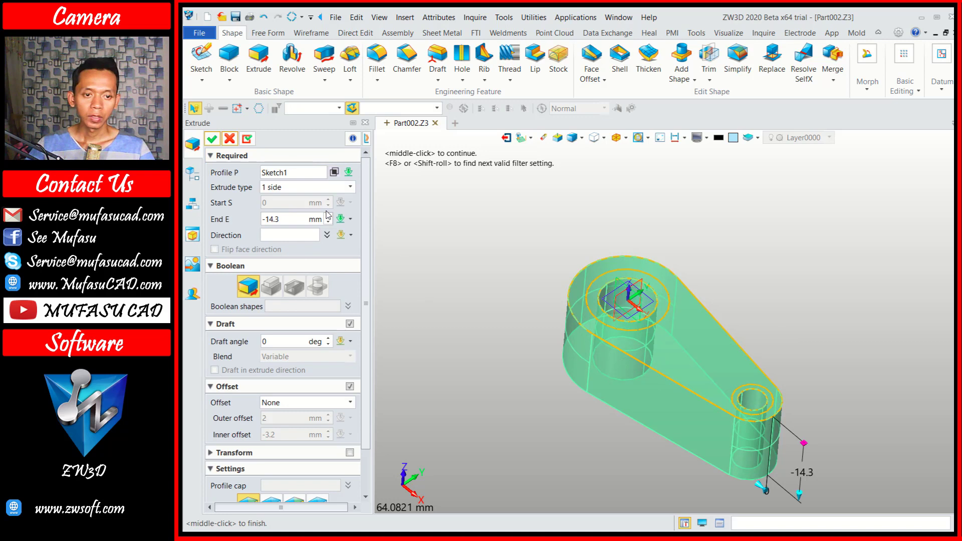
# Extrude the selected lever regions with the Symmetrical type and an end distance of 3 mm
pyautogui.click(350, 187)
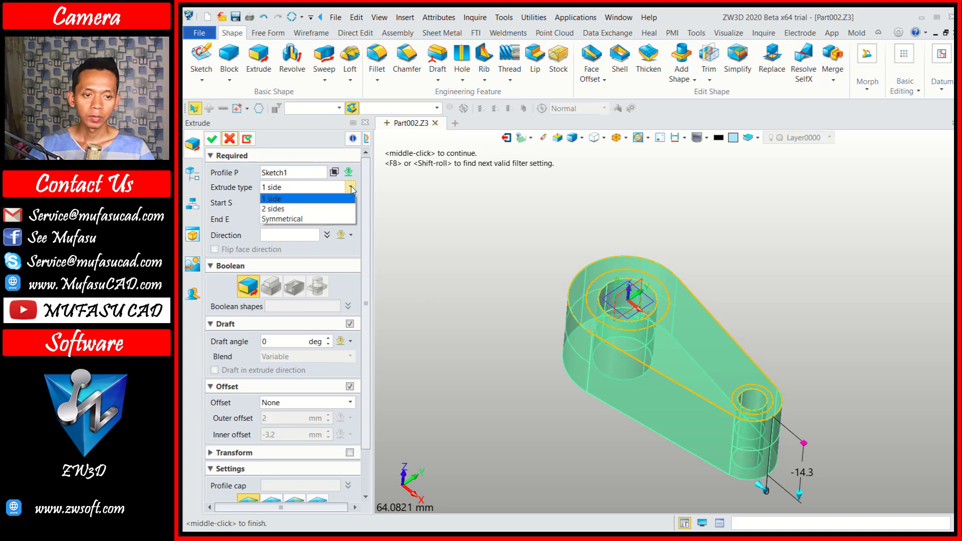
pyautogui.click(295, 220)
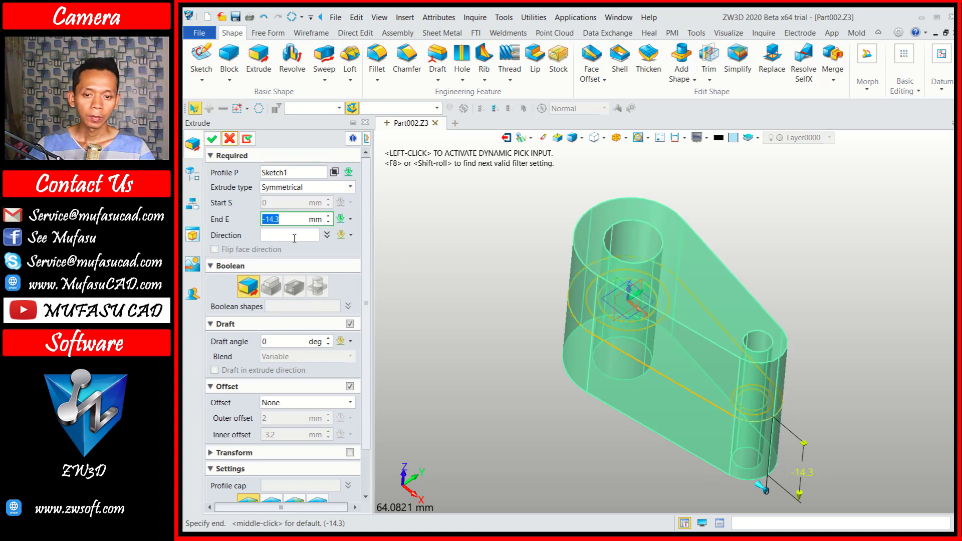
pyautogui.click(328, 222)
pyautogui.click(328, 222)
pyautogui.click(328, 222)
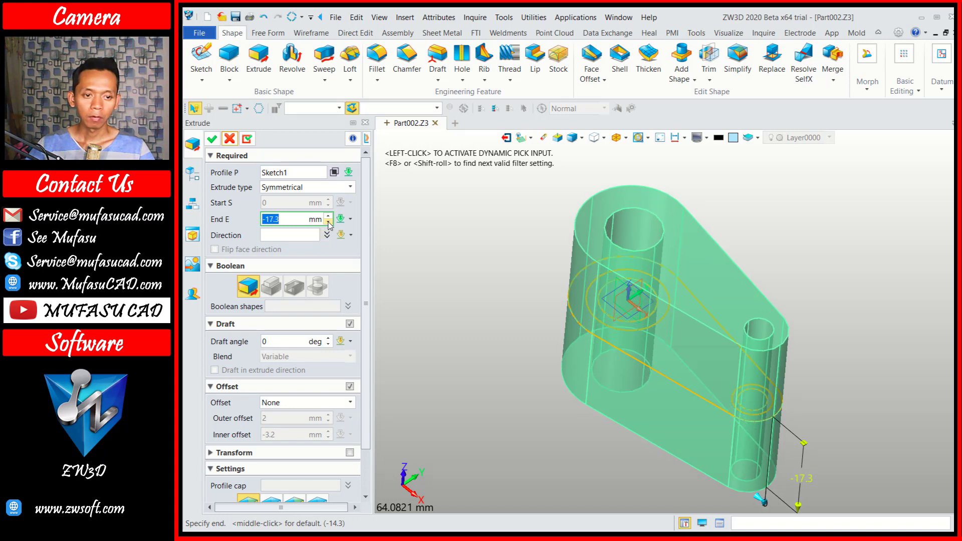
pyautogui.click(328, 216)
pyautogui.click(329, 216)
pyautogui.click(328, 216)
pyautogui.click(328, 216)
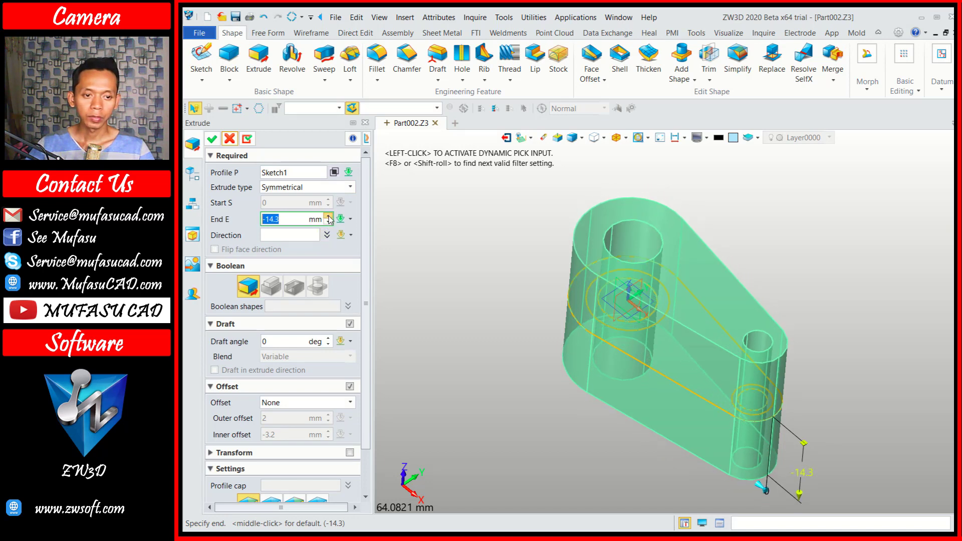
pyautogui.click(329, 216)
pyautogui.click(329, 216)
pyautogui.click(329, 216)
pyautogui.click(328, 216)
pyautogui.click(328, 216)
pyautogui.click(328, 216)
pyautogui.click(328, 216)
pyautogui.click(328, 215)
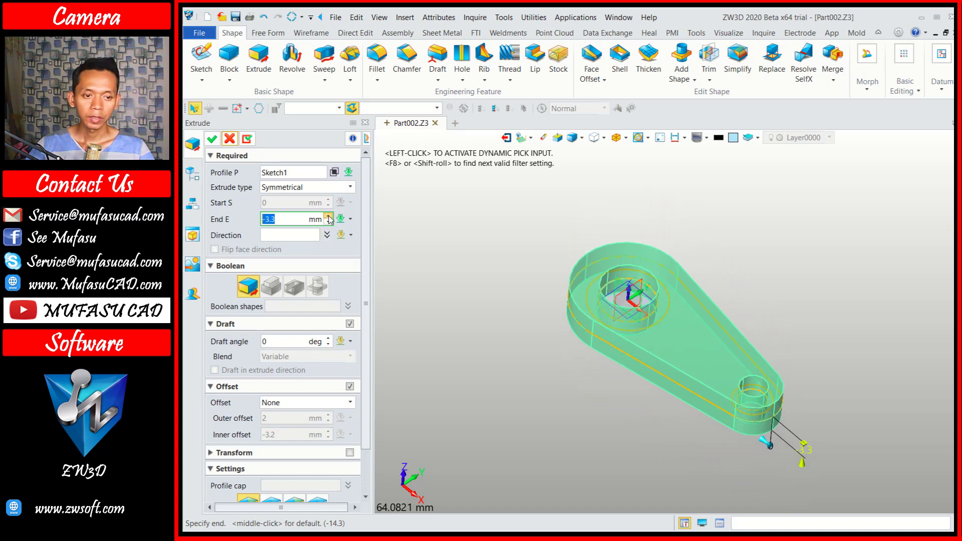
pyautogui.click(328, 216)
pyautogui.click(328, 216)
pyautogui.click(328, 216)
pyautogui.click(328, 216)
pyautogui.click(328, 216)
pyautogui.click(328, 216)
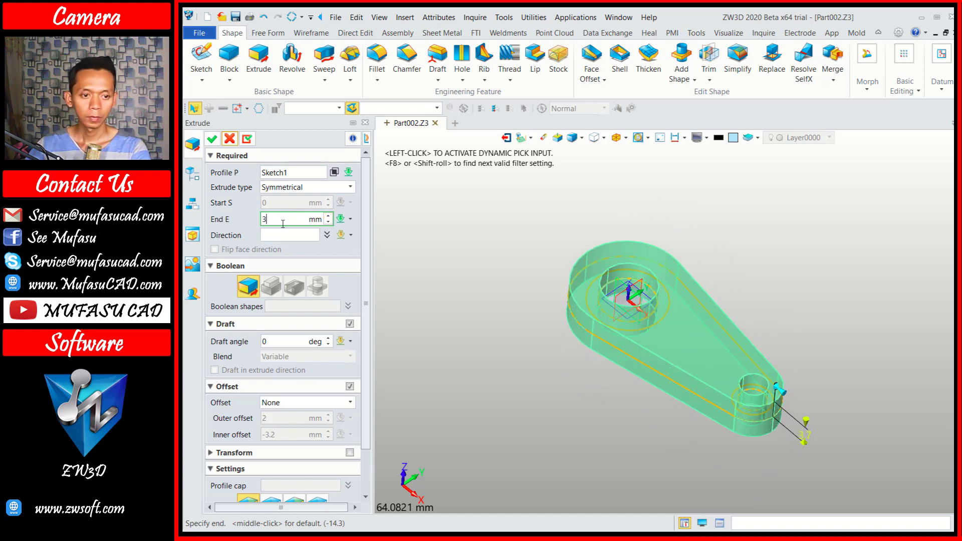
pyautogui.click(302, 235)
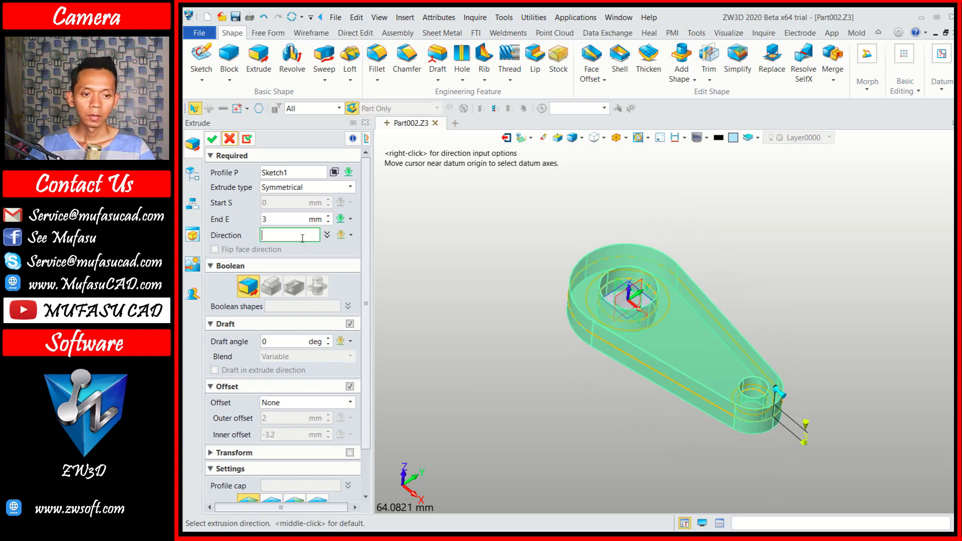
pyautogui.click(212, 139)
pyautogui.moveTo(786, 362); pyautogui.dragTo(756, 363, button='middle')
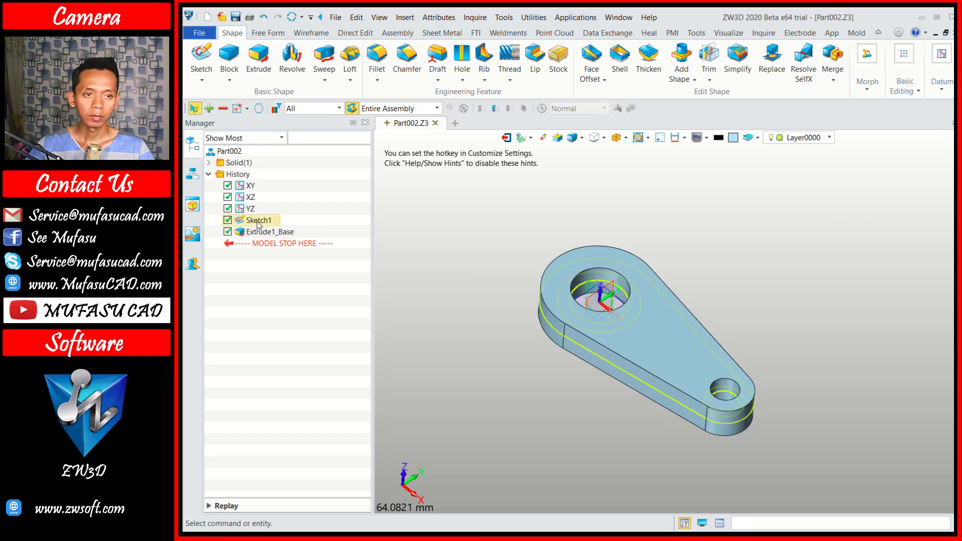
# Start a second extrusion of Sketch1 and restrict its profile to the ring region around the large hole
pyautogui.click(262, 65)
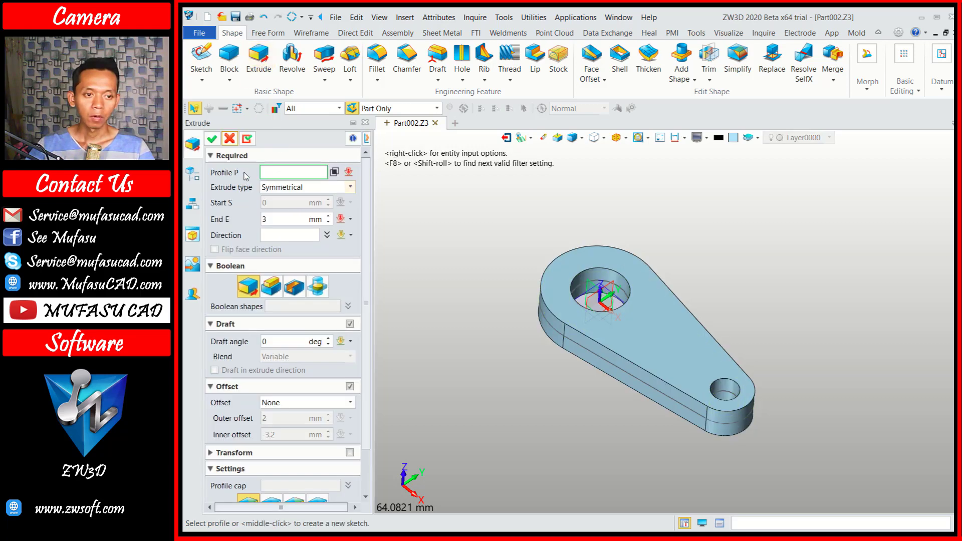
pyautogui.click(196, 180)
pyautogui.click(257, 220)
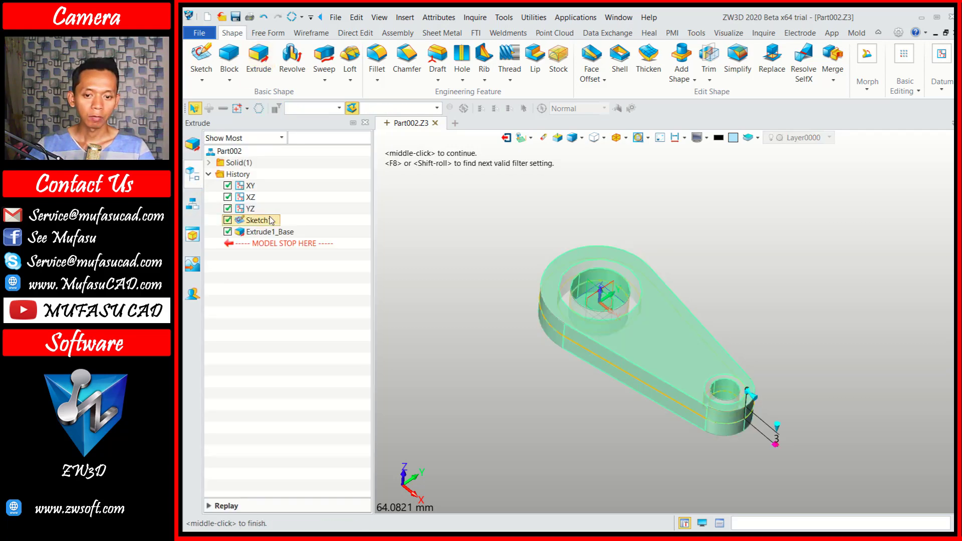
pyautogui.click(200, 149)
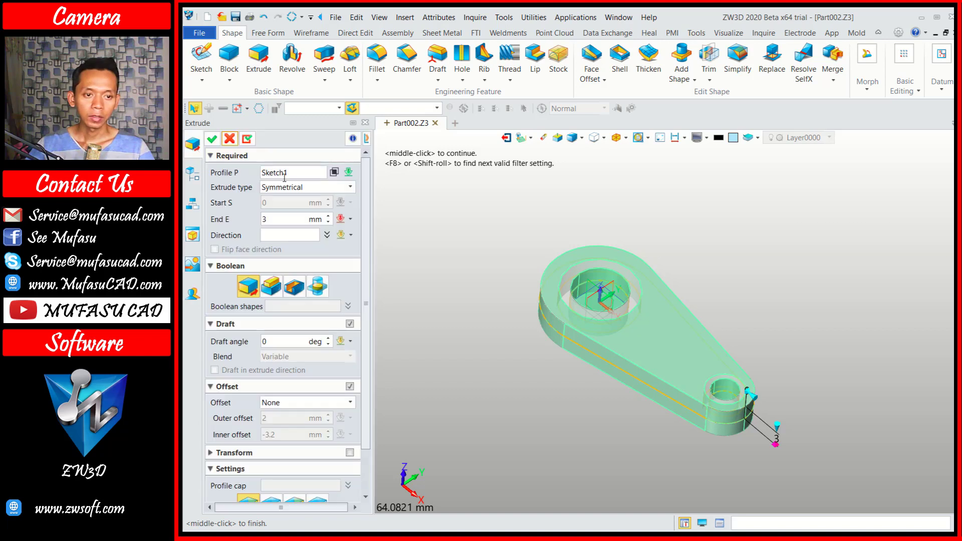
pyautogui.click(334, 173)
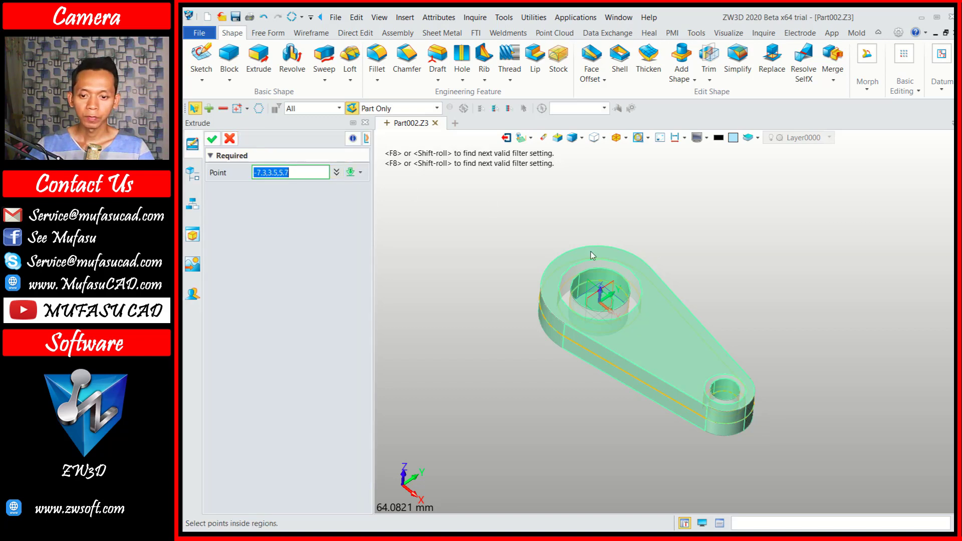
pyautogui.click(637, 295)
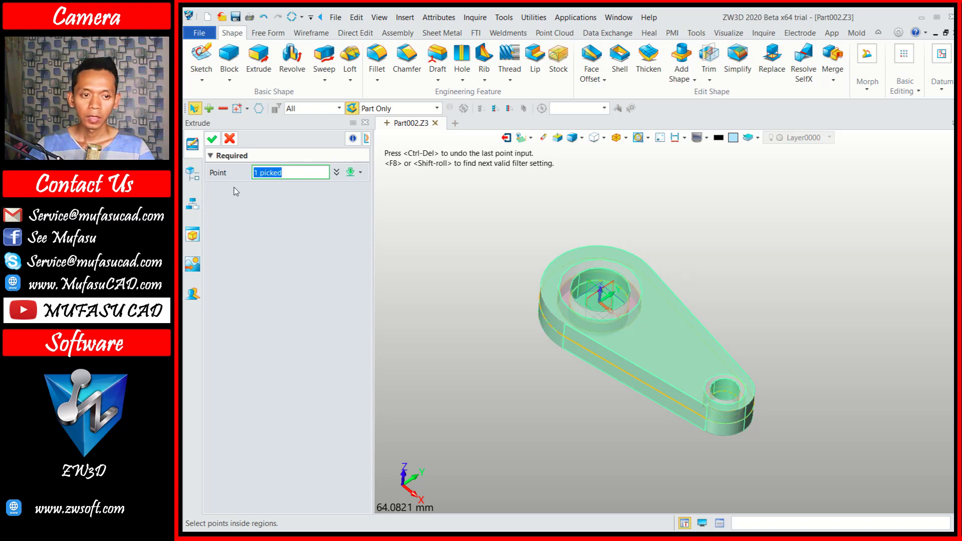
pyautogui.click(212, 139)
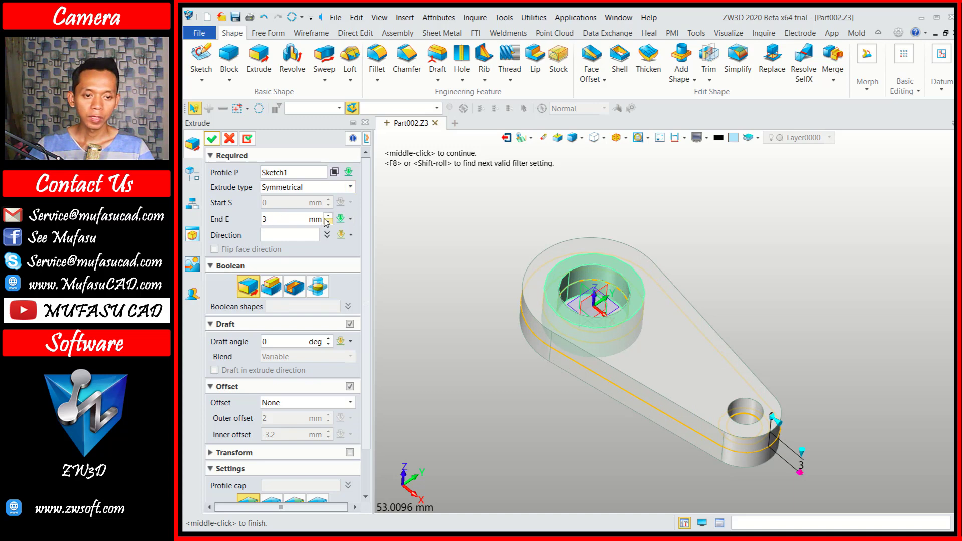
# Extrude the large hole's ring symmetrically with an end distance of 6 mm as a base shape
pyautogui.click(328, 217)
pyautogui.click(328, 216)
pyautogui.click(328, 217)
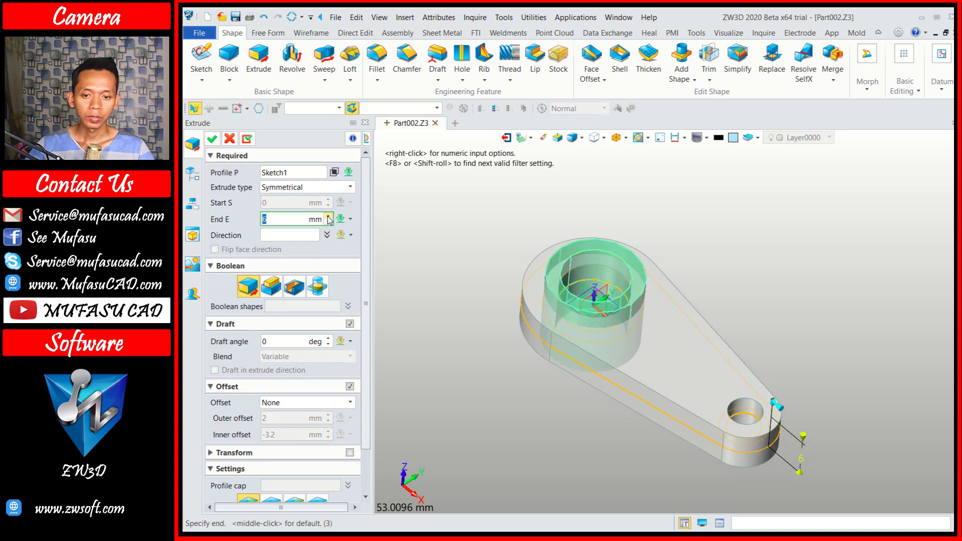
pyautogui.moveTo(494, 362); pyautogui.dragTo(492, 339, button='right')
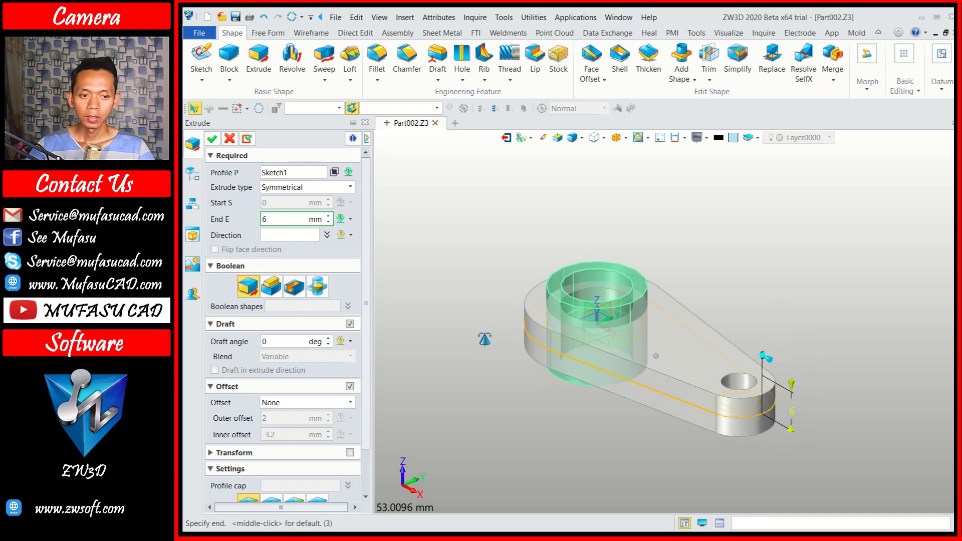
pyautogui.click(212, 139)
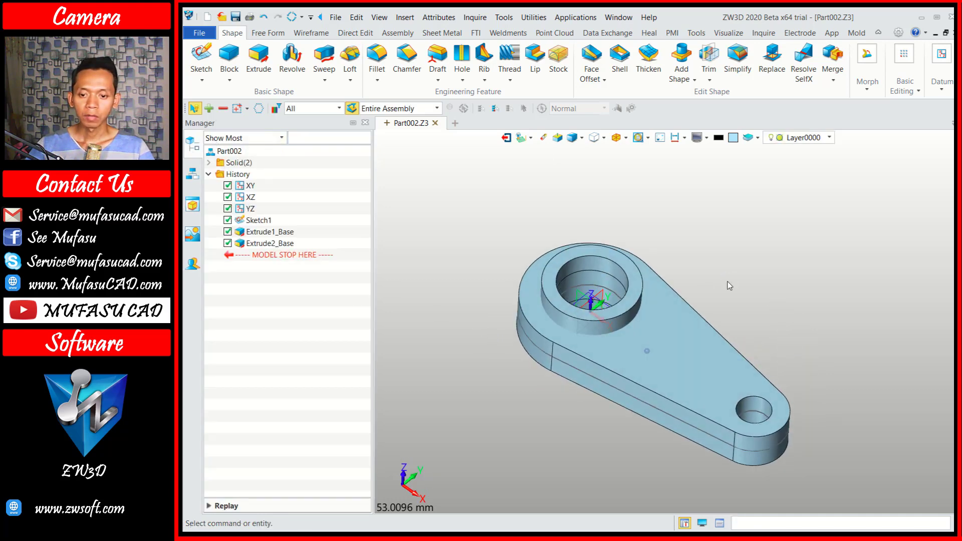
# Start an extrusion from the large boss's top ring face with a Shrink/Expand offset of 2 mm outward
pyautogui.scroll(3, 646, 293)
pyautogui.click(634, 293)
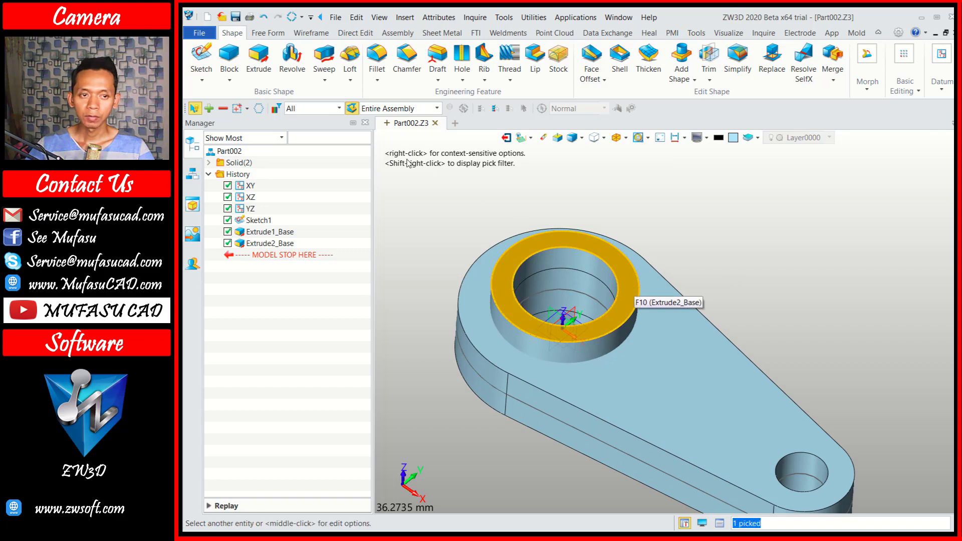
pyautogui.click(260, 60)
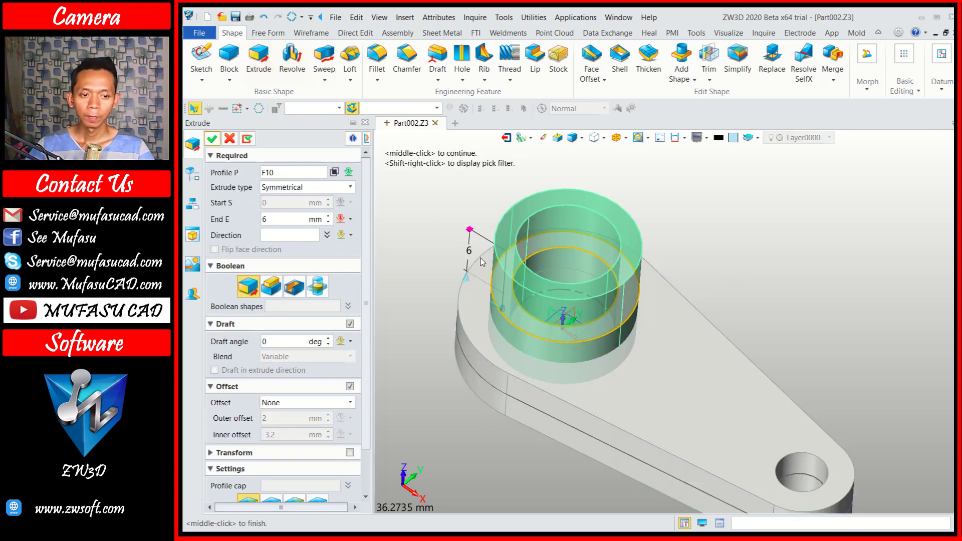
pyautogui.scroll(-2, 462, 266)
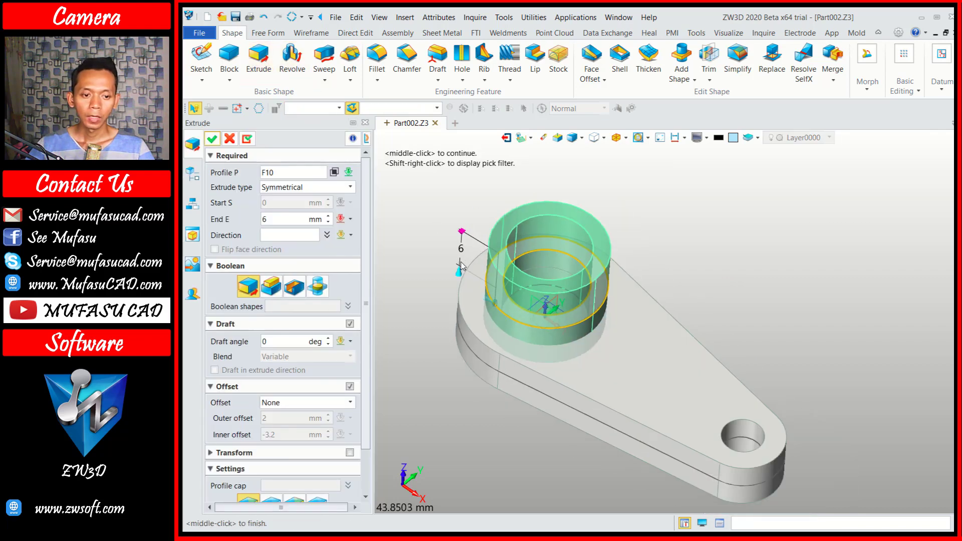
pyautogui.click(351, 387)
pyautogui.click(358, 387)
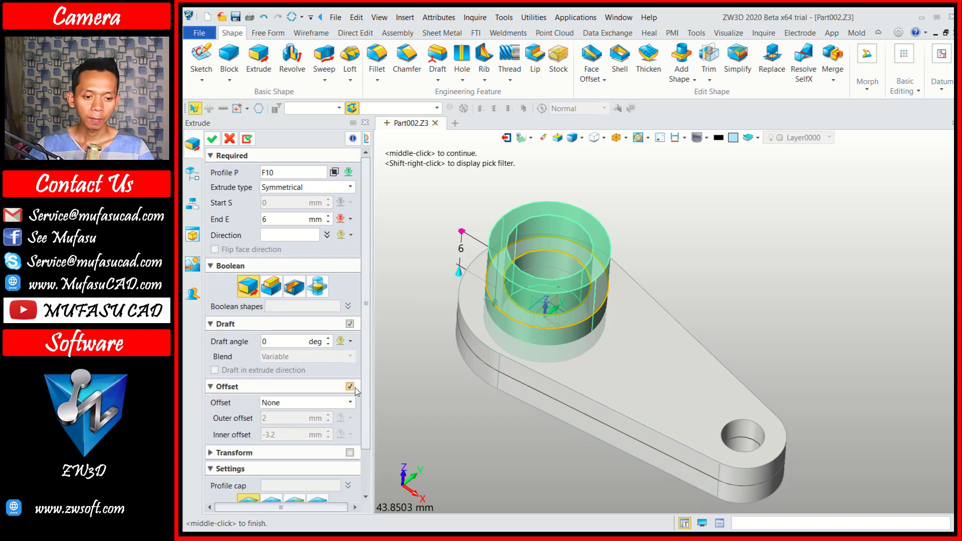
pyautogui.click(350, 403)
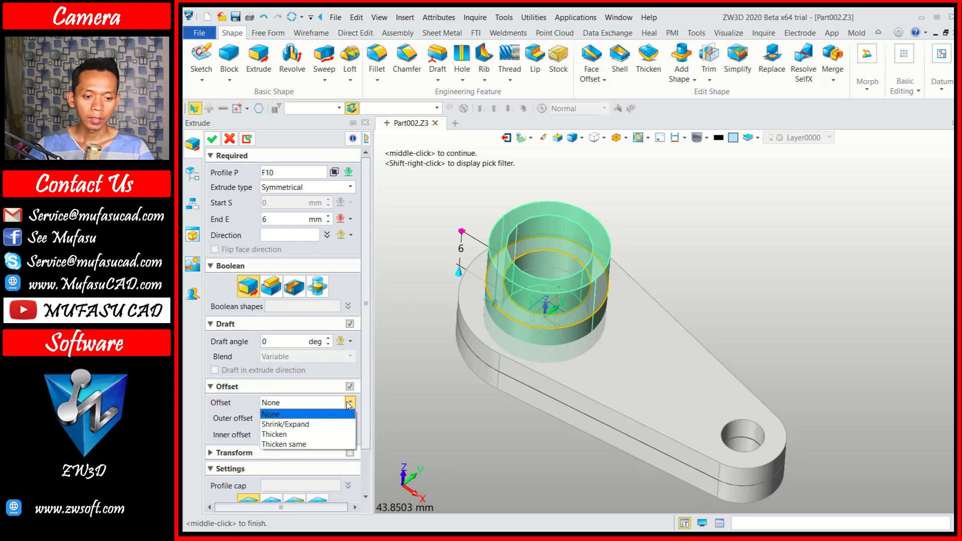
pyautogui.click(307, 425)
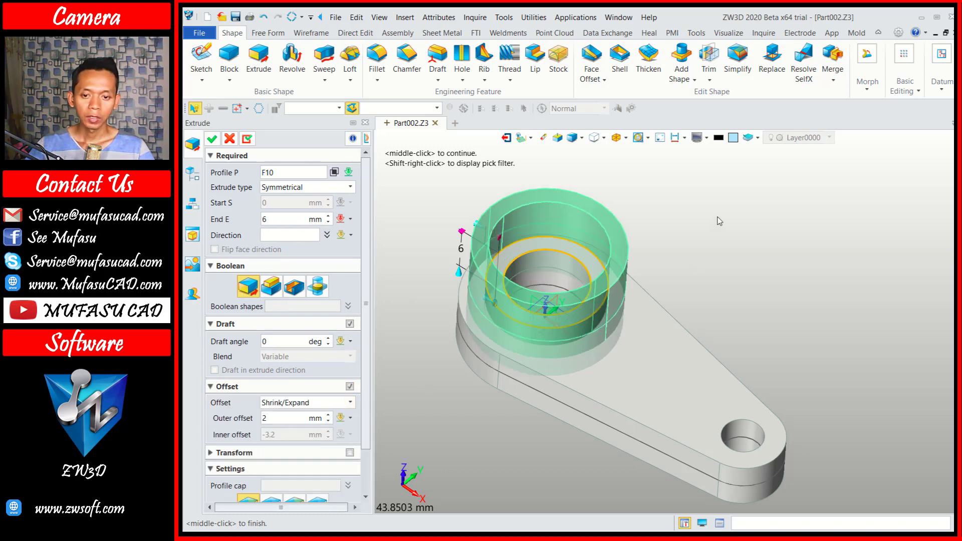
# Change the boss-face extrusion type to 1 side
pyautogui.moveTo(720, 223)
pyautogui.mouseDown(button='right')
pyautogui.moveTo(719, 253)
pyautogui.moveTo(716, 224)
pyautogui.mouseUp(button='right')
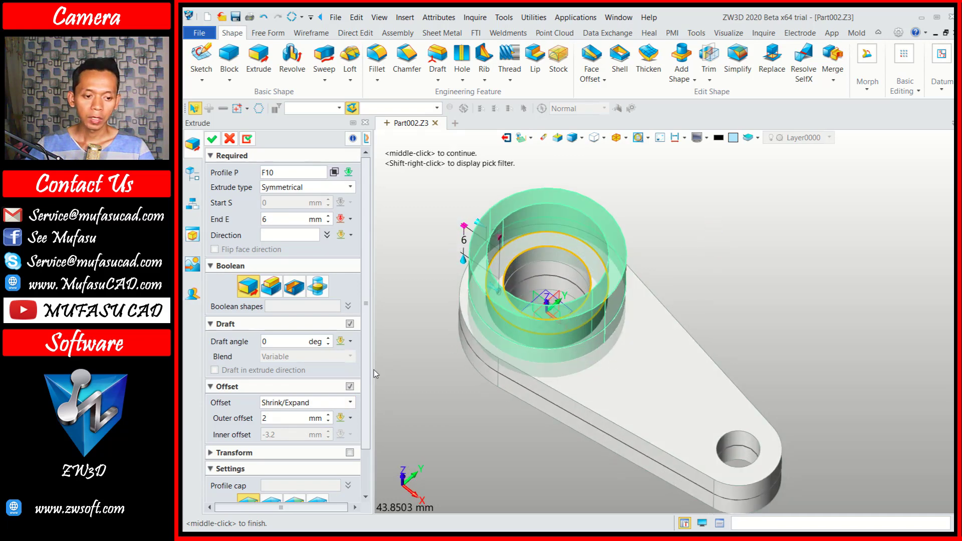
pyautogui.moveTo(654, 332)
pyautogui.mouseDown(button='right')
pyautogui.moveTo(650, 296)
pyautogui.moveTo(646, 315)
pyautogui.mouseUp(button='right')
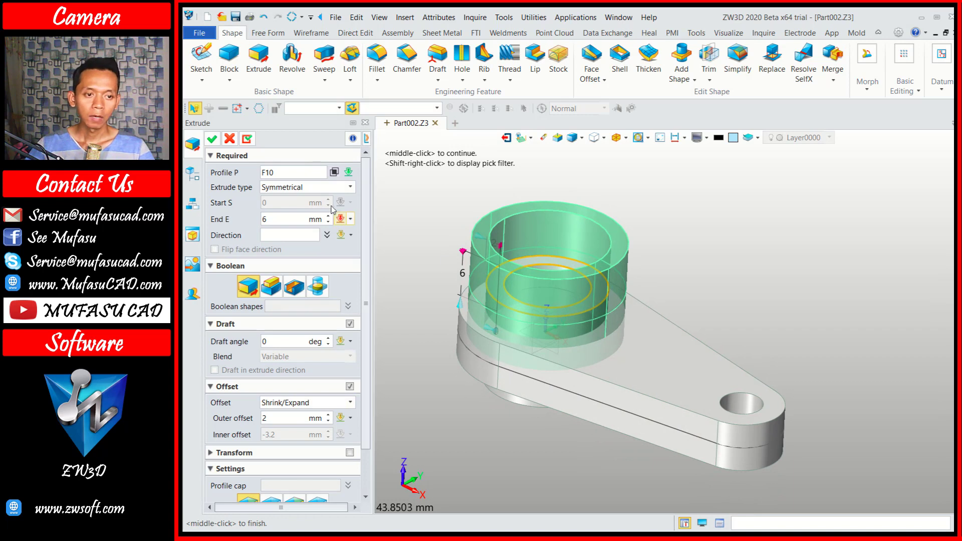
pyautogui.click(295, 190)
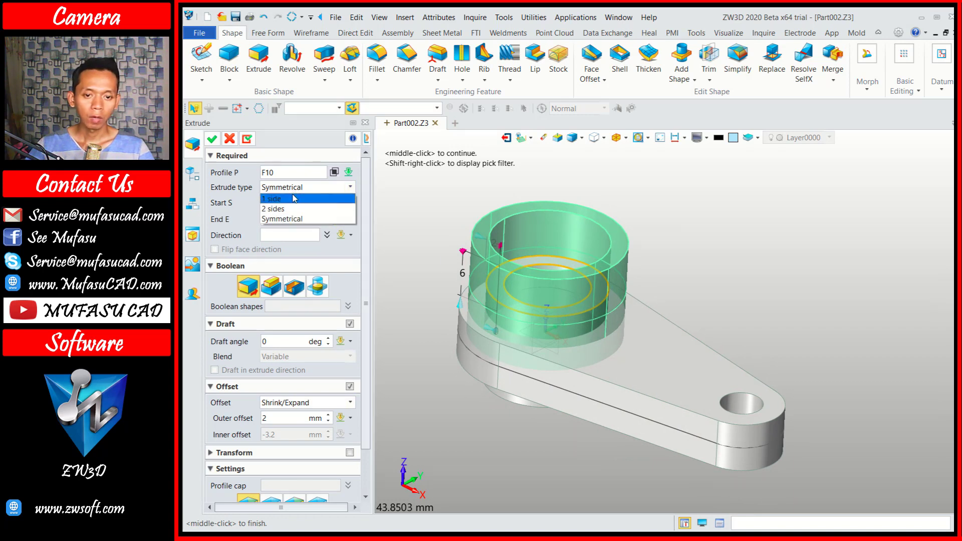
pyautogui.click(294, 198)
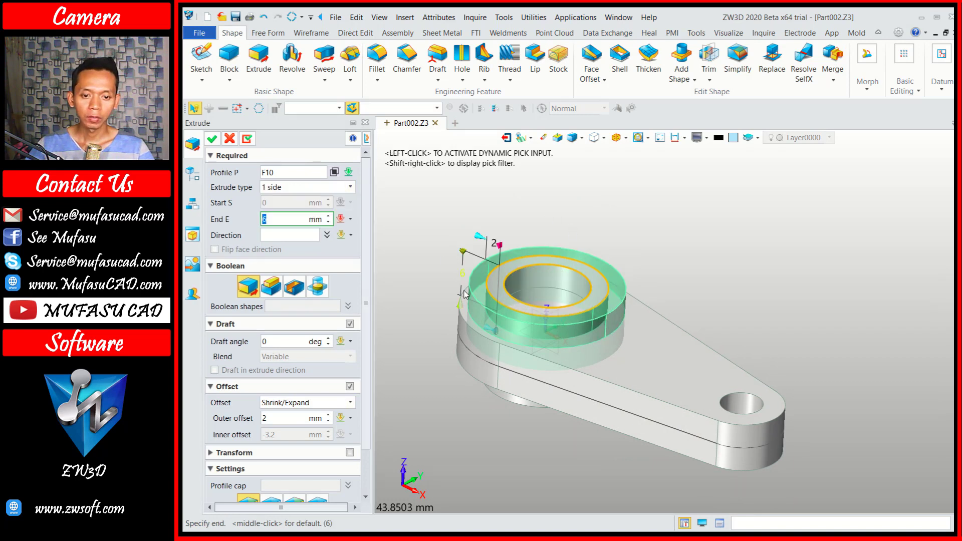
# Set the boss-face extrusion's end distance to -6 mm with a 6-degree draft angle and complete it as a base shape
pyautogui.moveTo(462, 305); pyautogui.dragTo(466, 211)
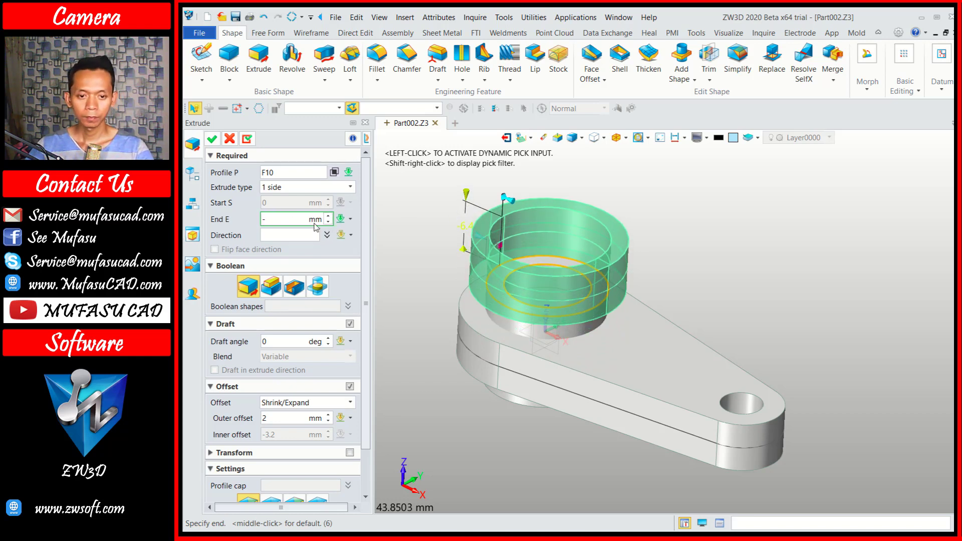
pyautogui.click(298, 175)
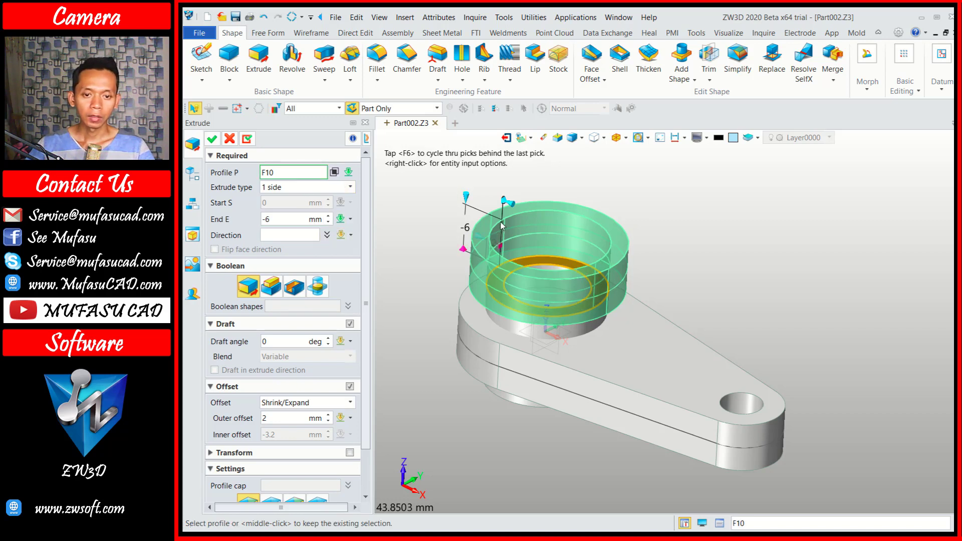
pyautogui.moveTo(514, 207); pyautogui.dragTo(519, 213)
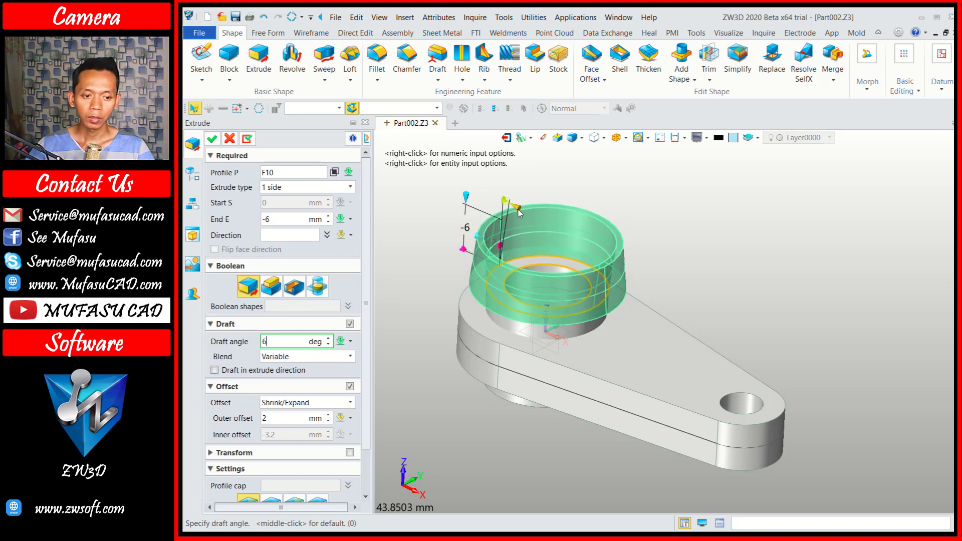
pyautogui.doubleClick(285, 341)
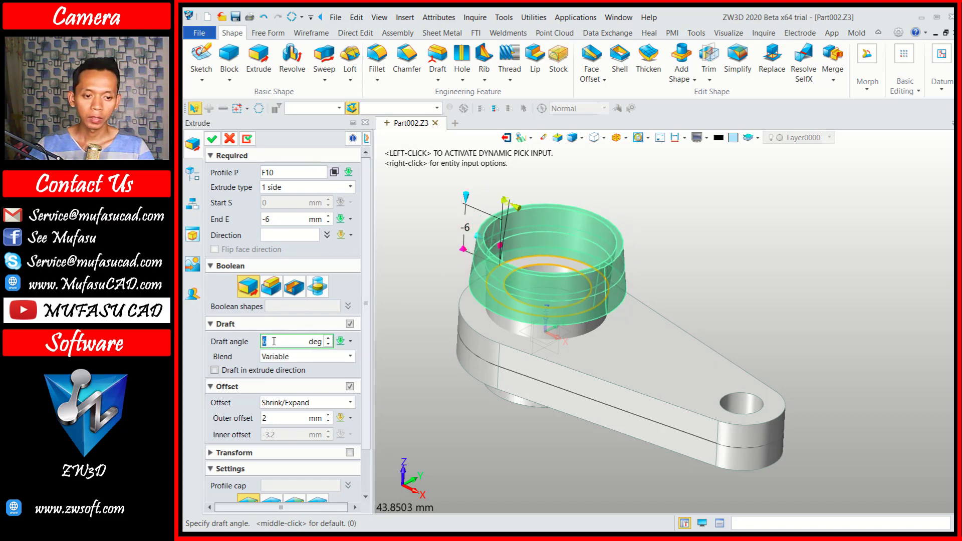
pyautogui.click(213, 143)
pyautogui.scroll(2, 667, 271)
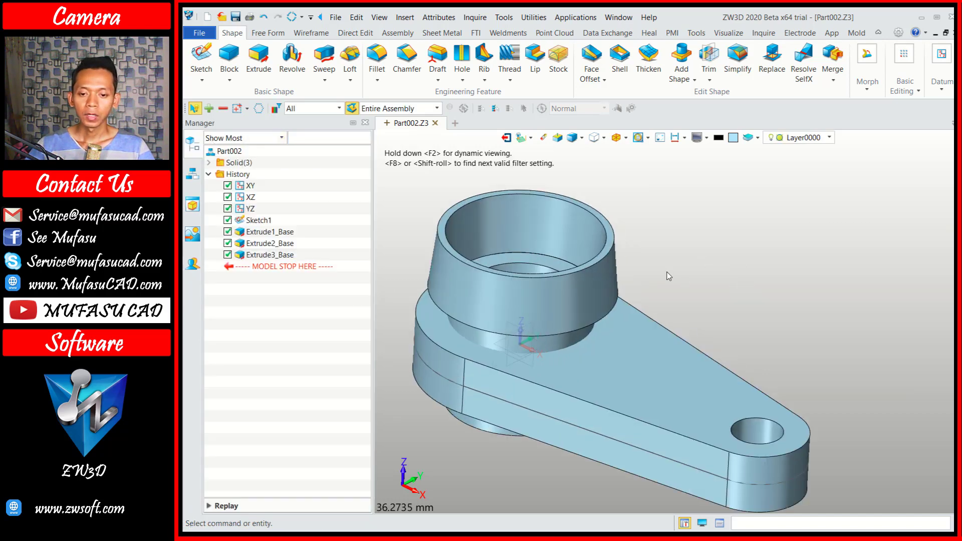
# Create a new sketch on the XZ plane
pyautogui.scroll(-4, 540, 311)
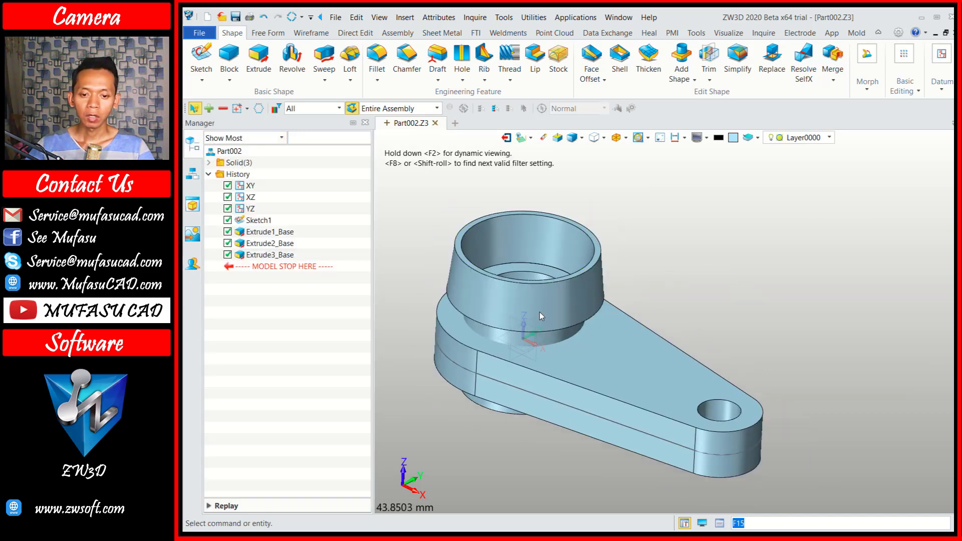
pyautogui.click(210, 62)
pyautogui.click(198, 175)
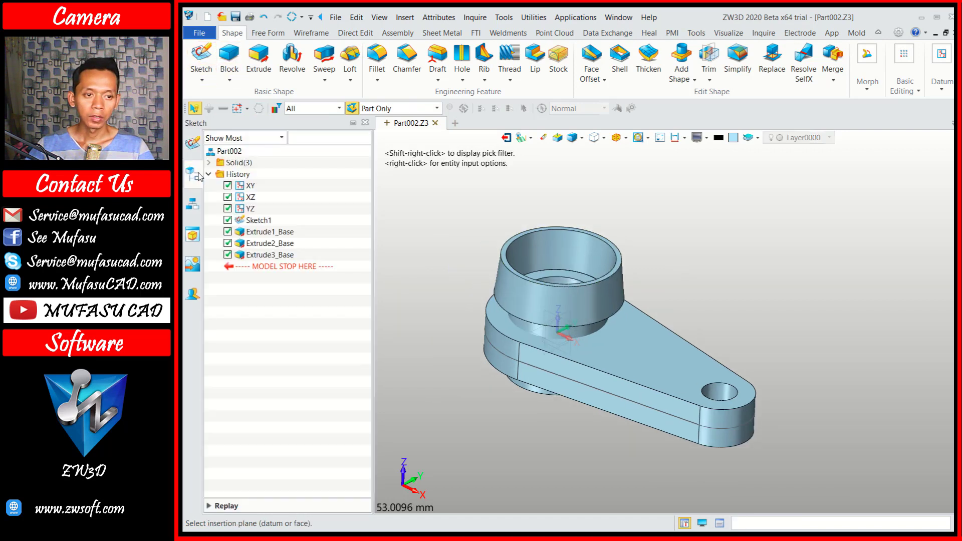
pyautogui.click(251, 197)
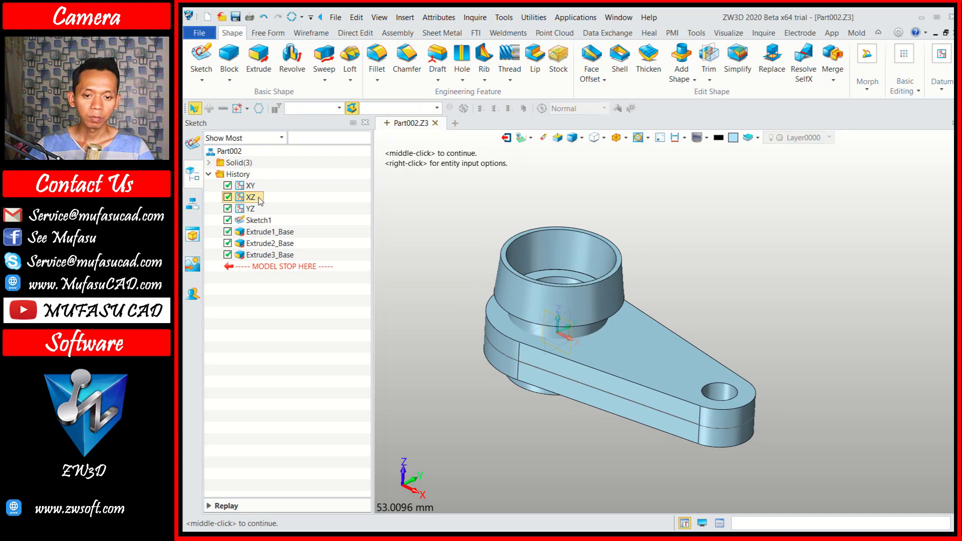
pyautogui.click(195, 145)
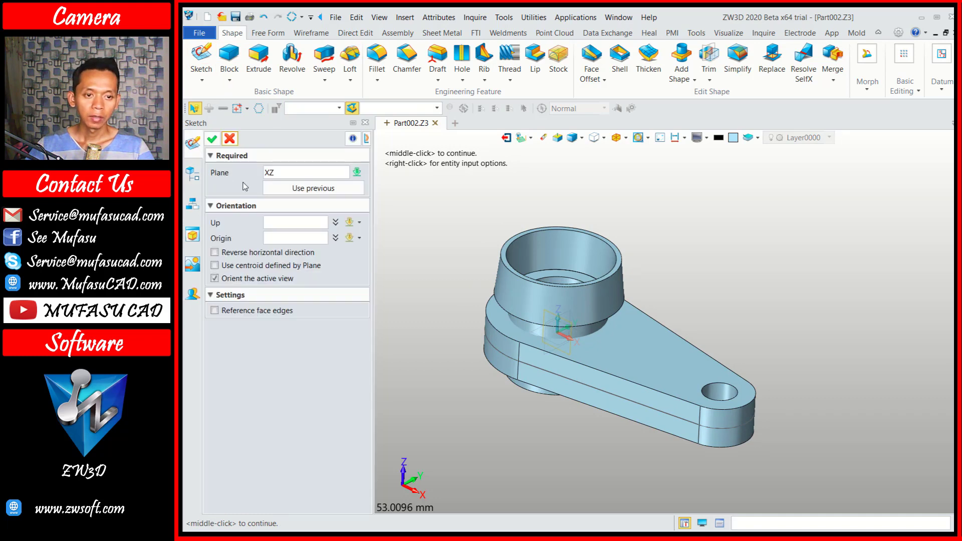
pyautogui.click(212, 139)
# Sketch a circle of radius 1.5 mm inside the tapered collar's outline, centred directly above the origin
pyautogui.scroll(3, 462, 215)
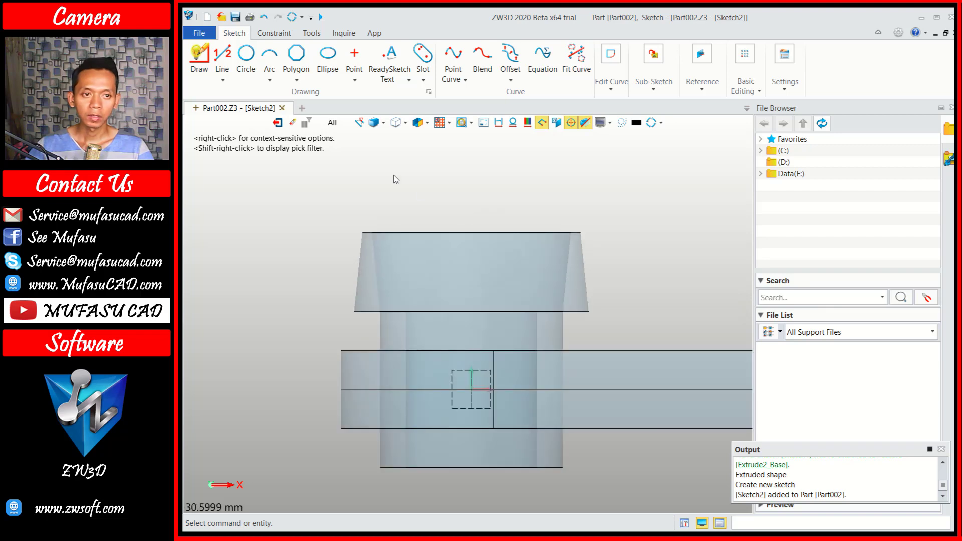
pyautogui.click(246, 62)
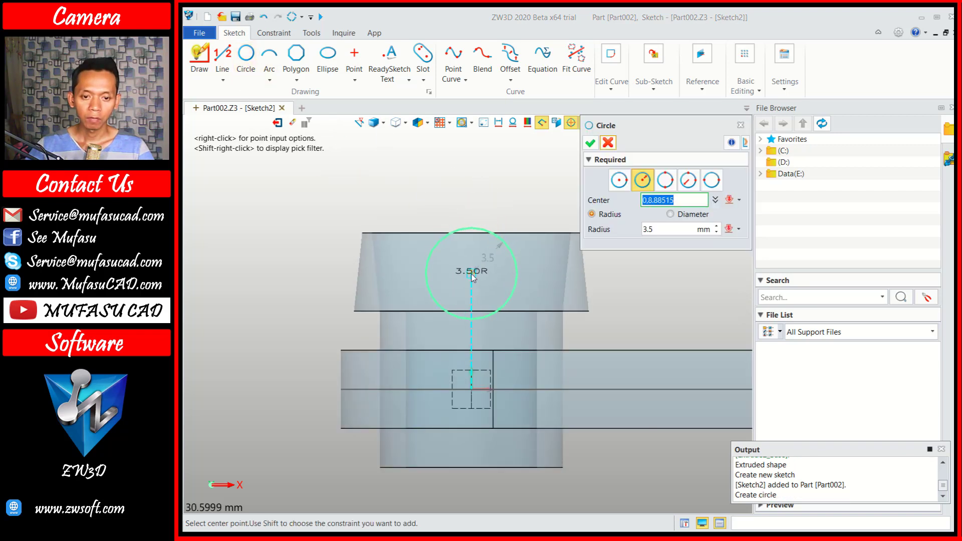
pyautogui.click(472, 272)
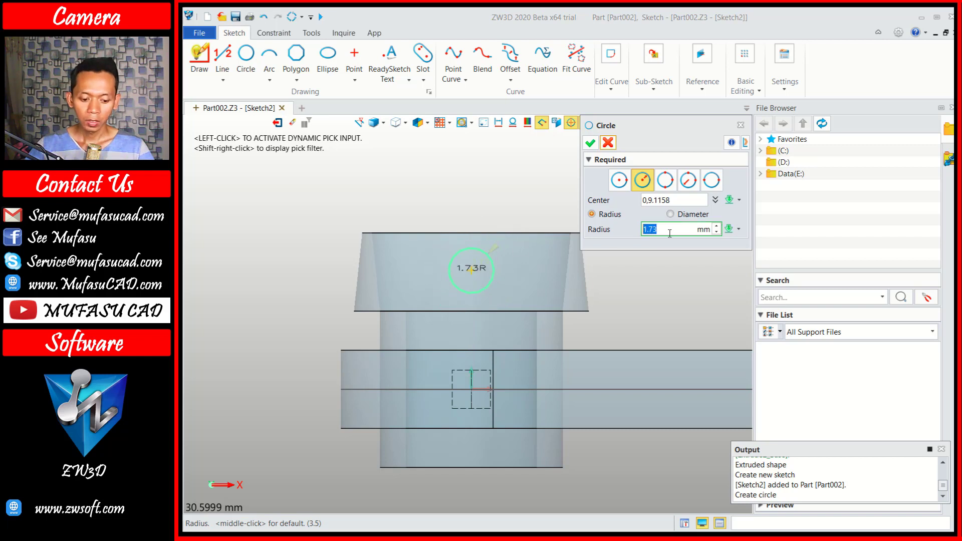
pyautogui.write('1')
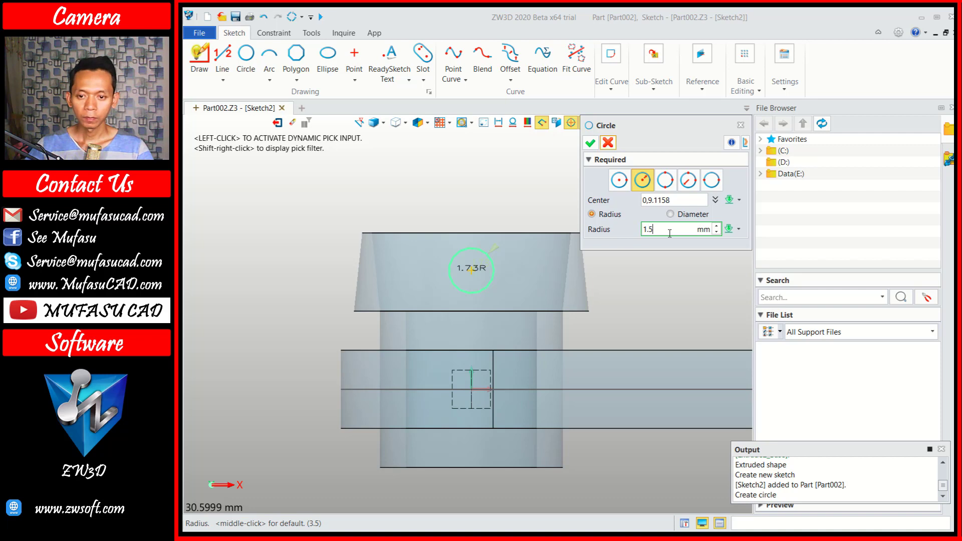
pyautogui.click(591, 144)
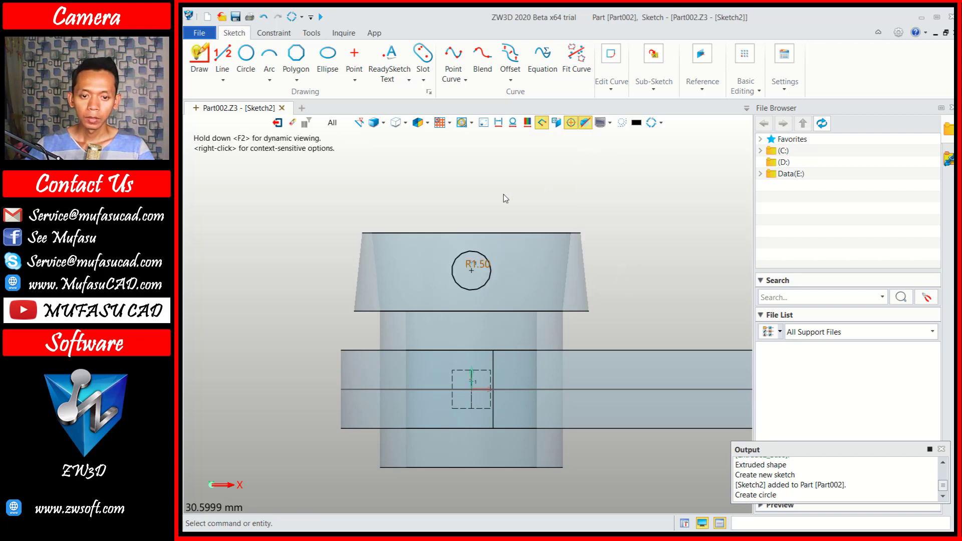
# Dimension the circle's centre vertically from the origin at 9 mm and exit the sketch
pyautogui.click(275, 33)
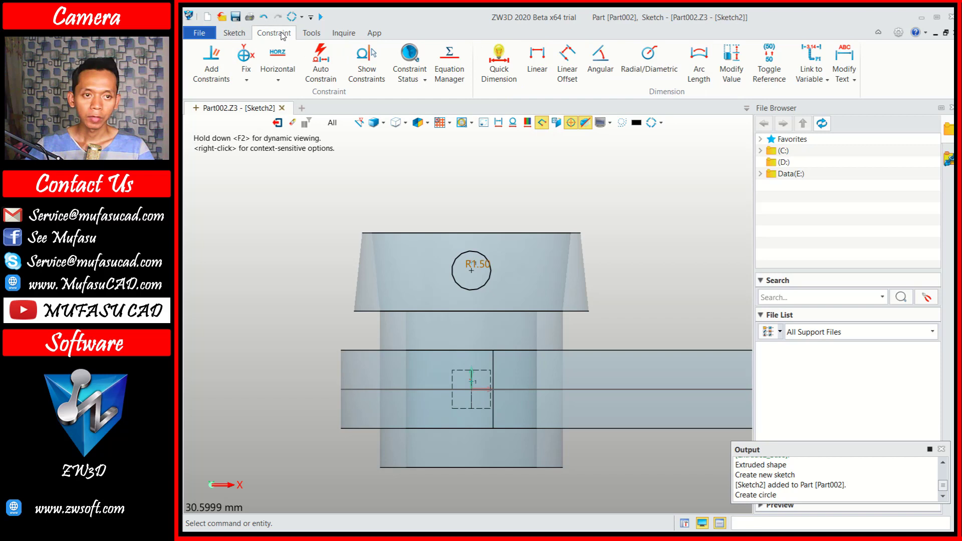
pyautogui.click(501, 68)
pyautogui.click(472, 272)
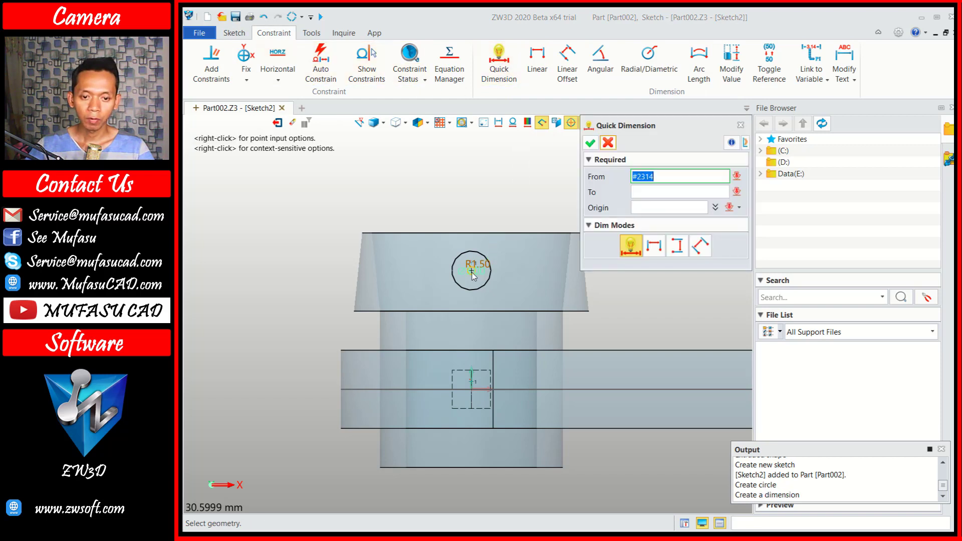
pyautogui.click(485, 396)
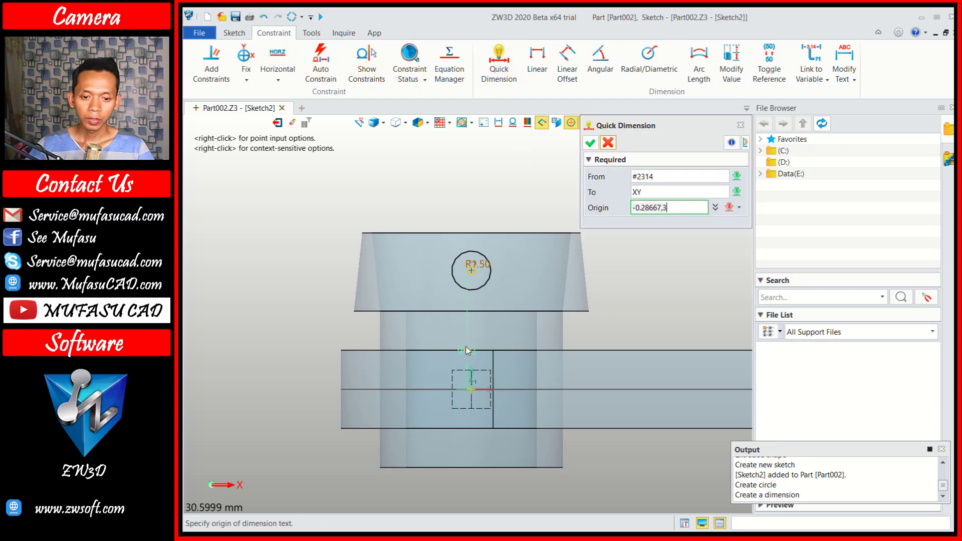
pyautogui.click(434, 331)
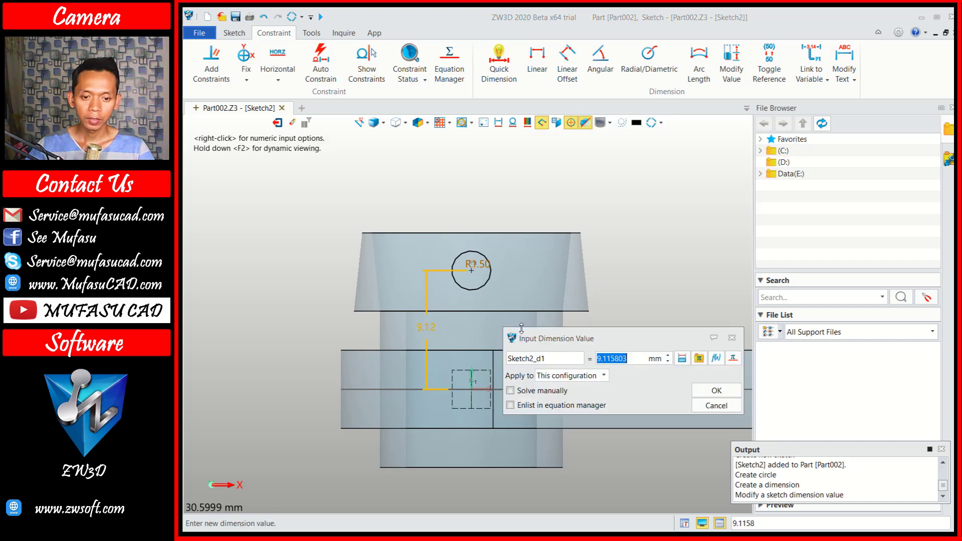
pyautogui.write('9')
pyautogui.click(716, 391)
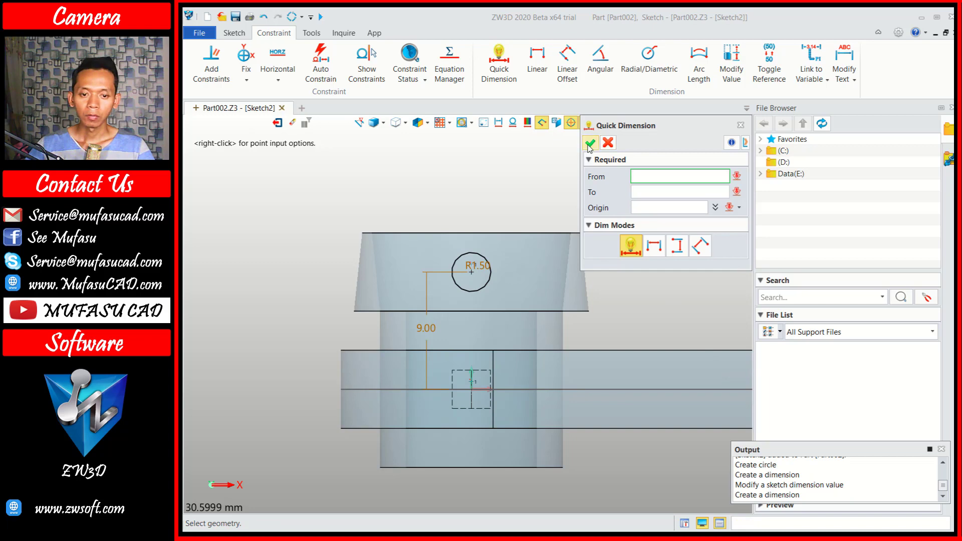
pyautogui.click(589, 145)
pyautogui.click(277, 122)
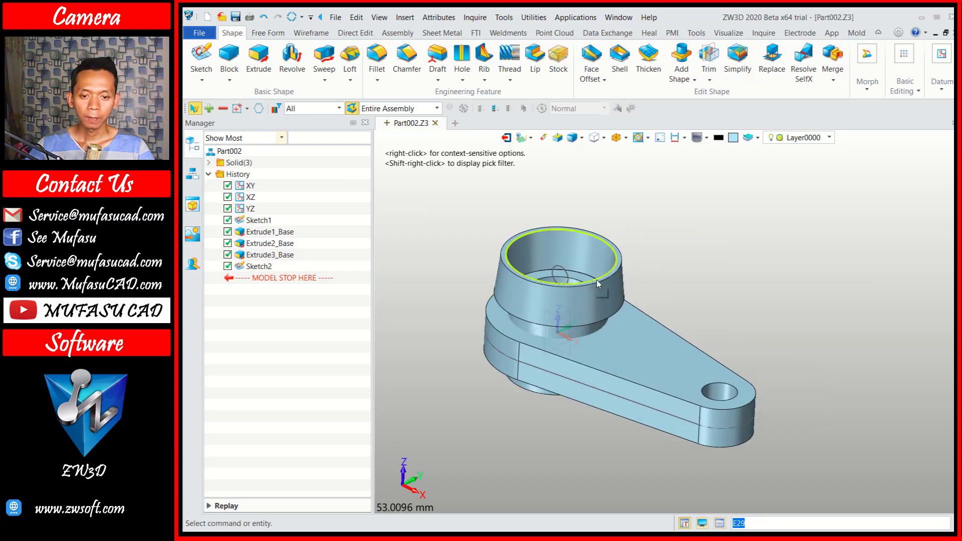
# Cut a hole through one side of the tapered collar by extruding the small circle sketch to -13.3 mm with Boolean remove
pyautogui.scroll(2, 576, 284)
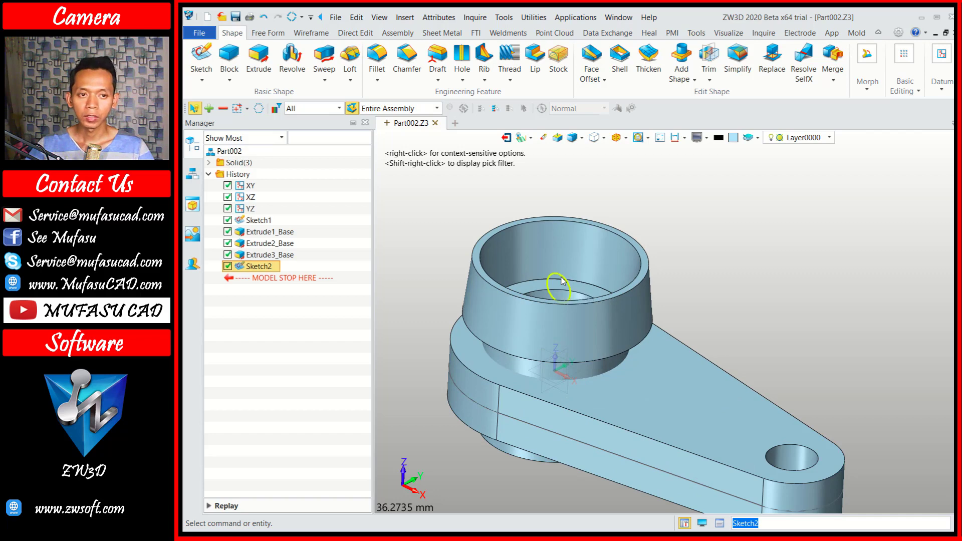
pyautogui.click(258, 56)
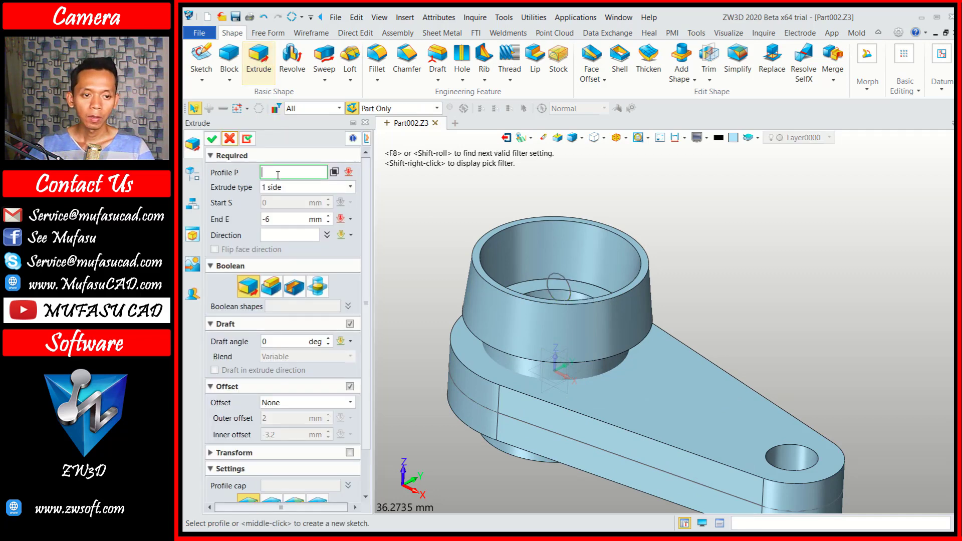
pyautogui.click(563, 275)
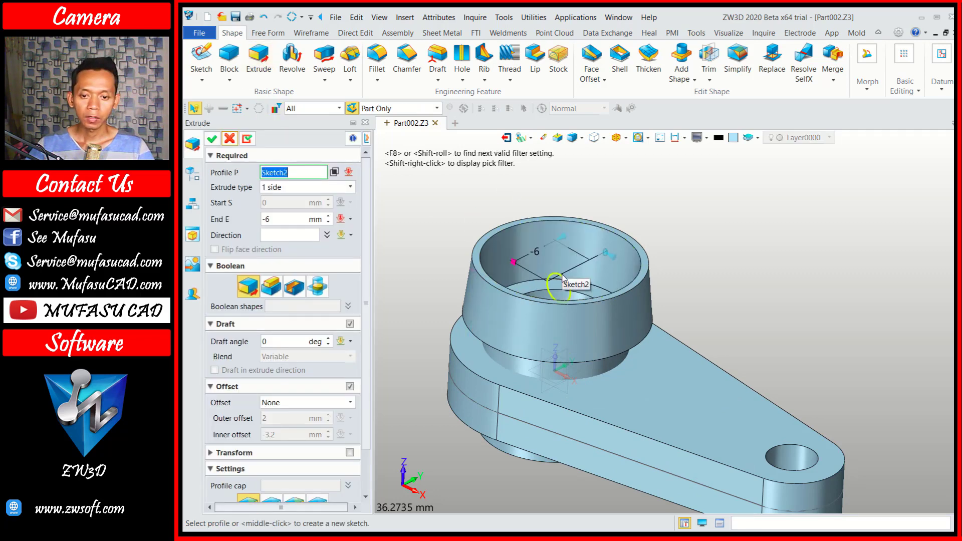
pyautogui.middleClick(562, 274)
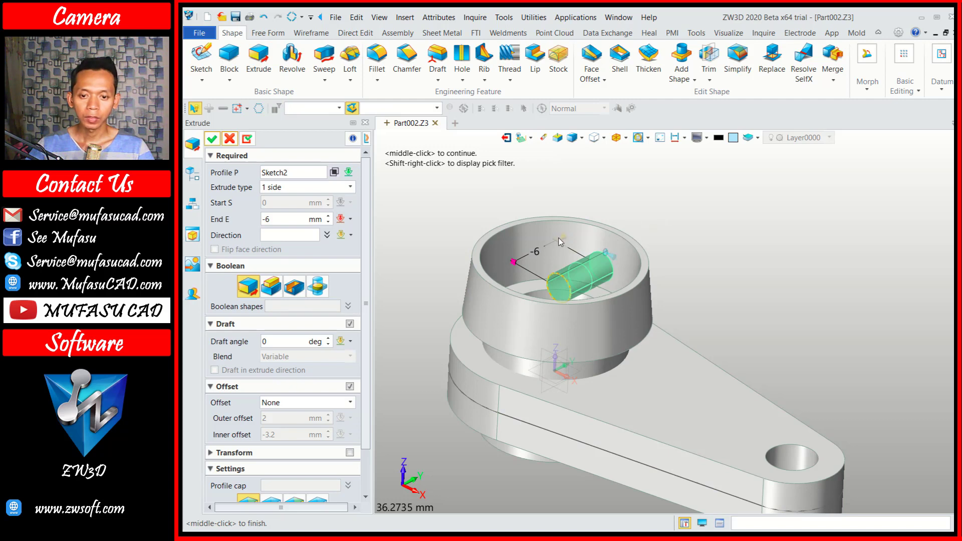
pyautogui.moveTo(560, 242); pyautogui.dragTo(602, 216)
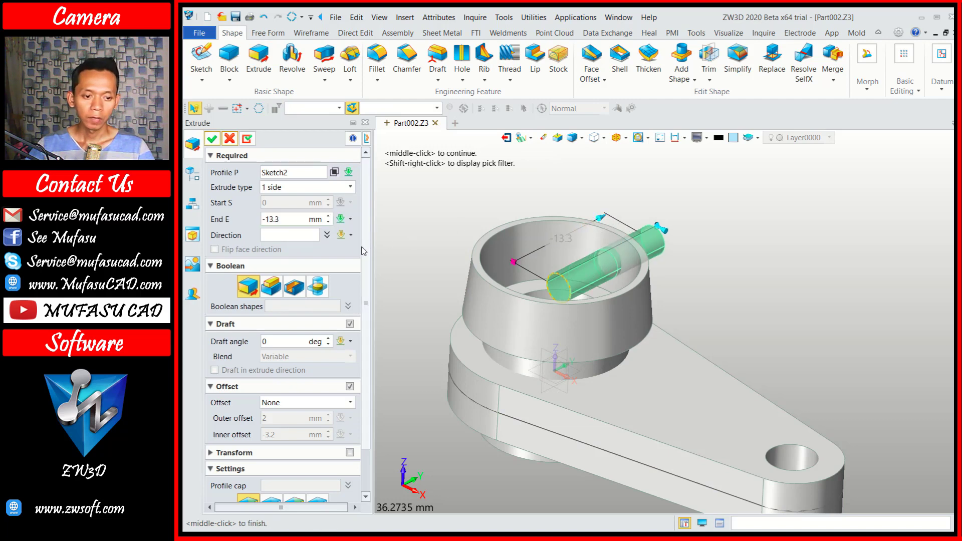
pyautogui.click(298, 291)
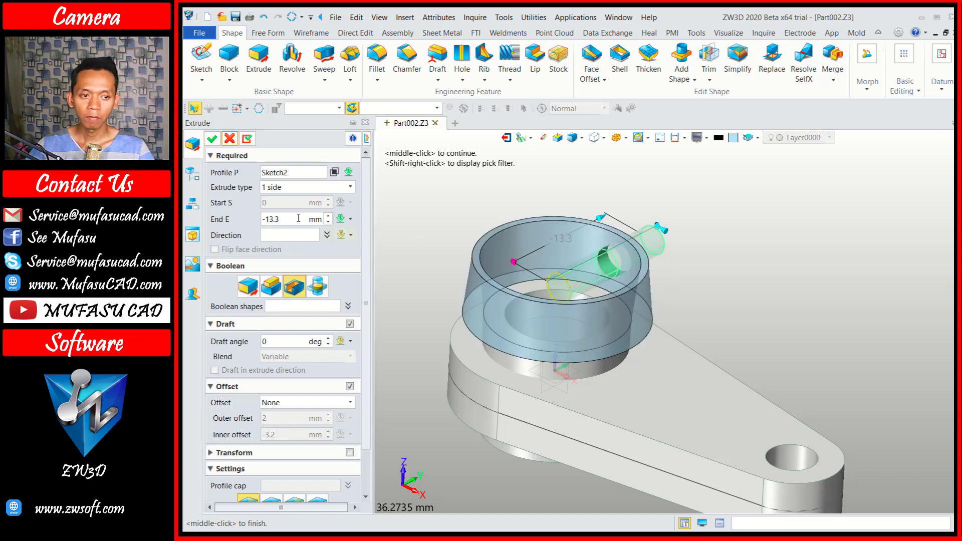
pyautogui.click(213, 140)
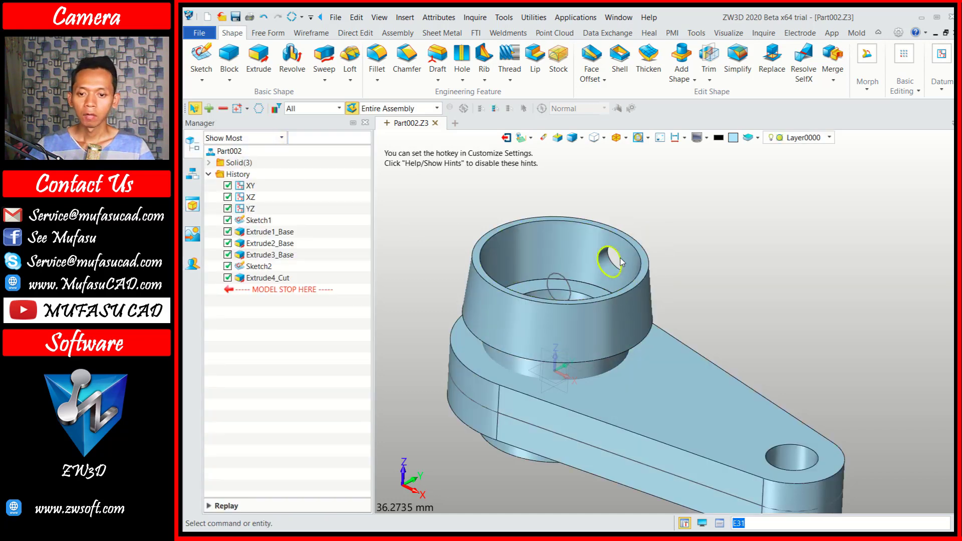
# Start a circular feature pattern with the collar's side-hole cut, Extrude4_Cut, as its base
pyautogui.click(908, 89)
pyautogui.click(817, 134)
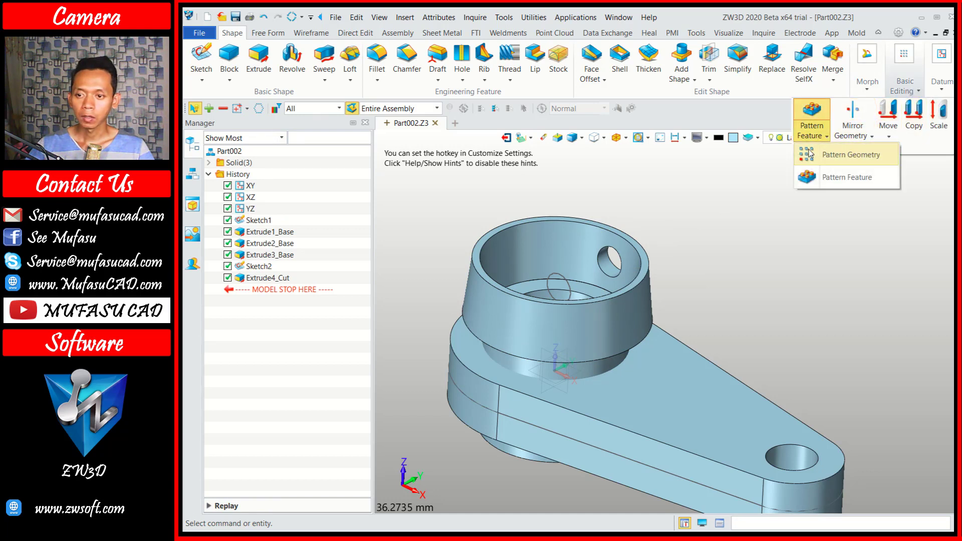
pyautogui.click(828, 180)
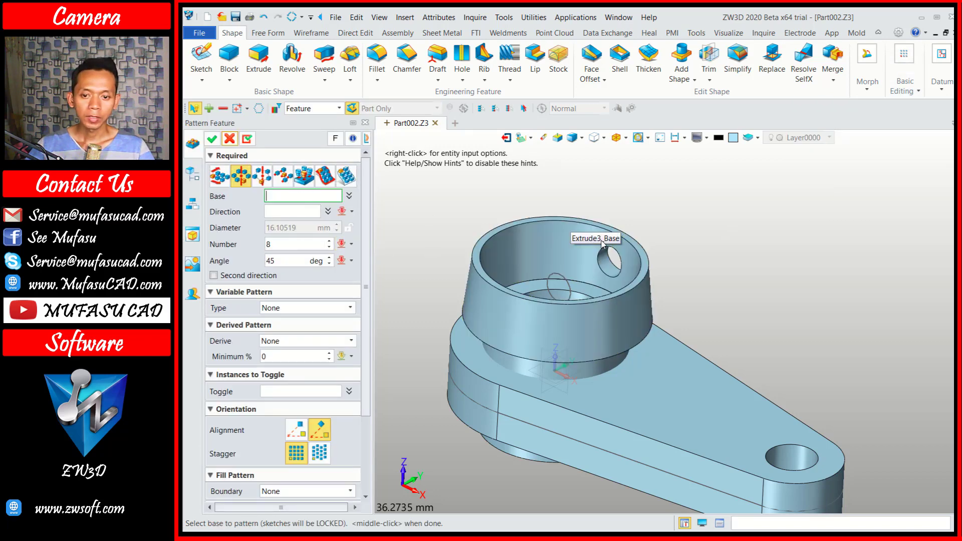
pyautogui.click(609, 270)
pyautogui.click(608, 269)
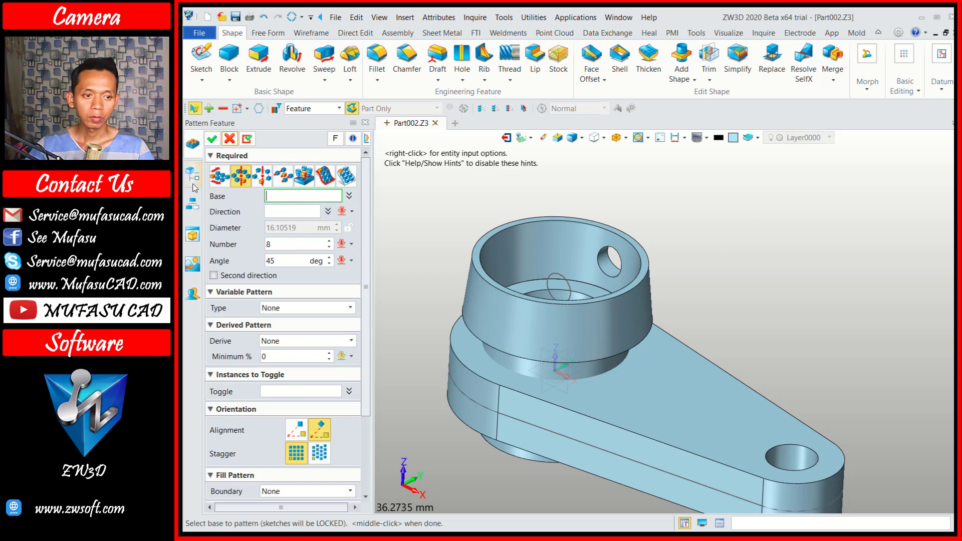
pyautogui.click(194, 179)
pyautogui.click(271, 280)
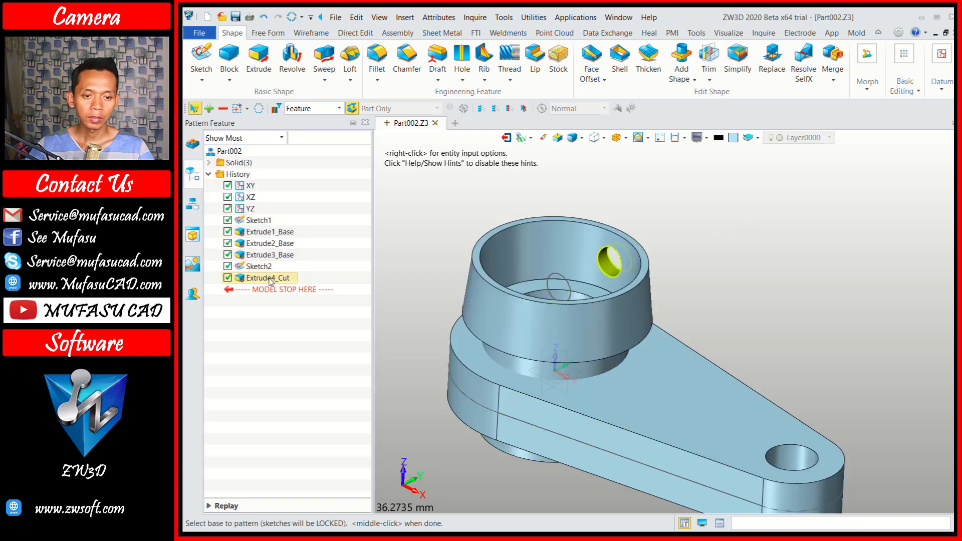
pyautogui.click(277, 279)
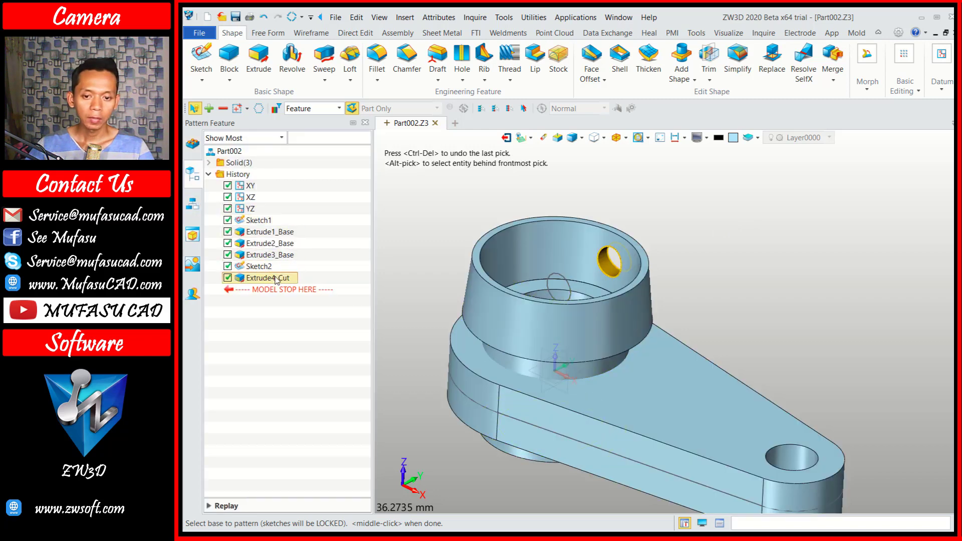
pyautogui.click(193, 145)
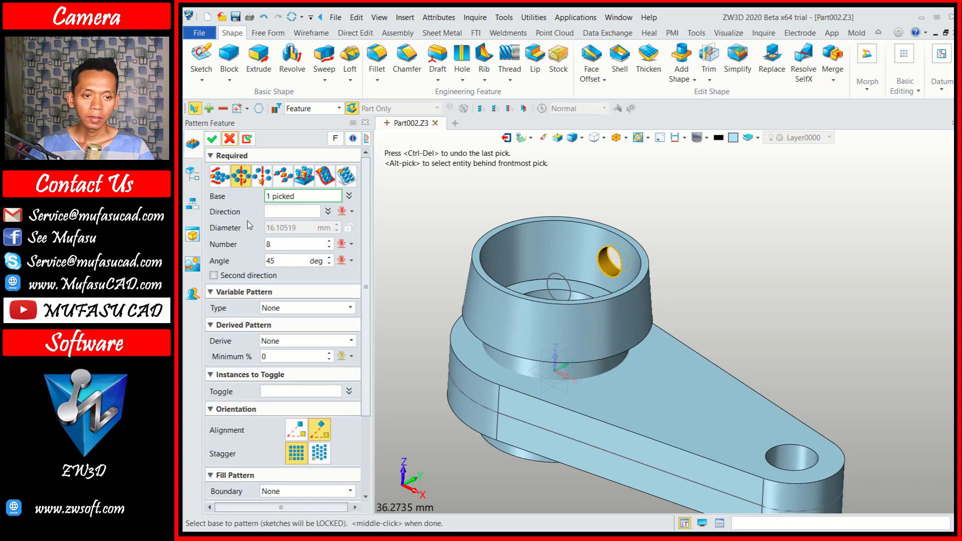
# Pattern the side-hole cut around the Z axis with 8 instances at a 45-degree angle
pyautogui.click(285, 213)
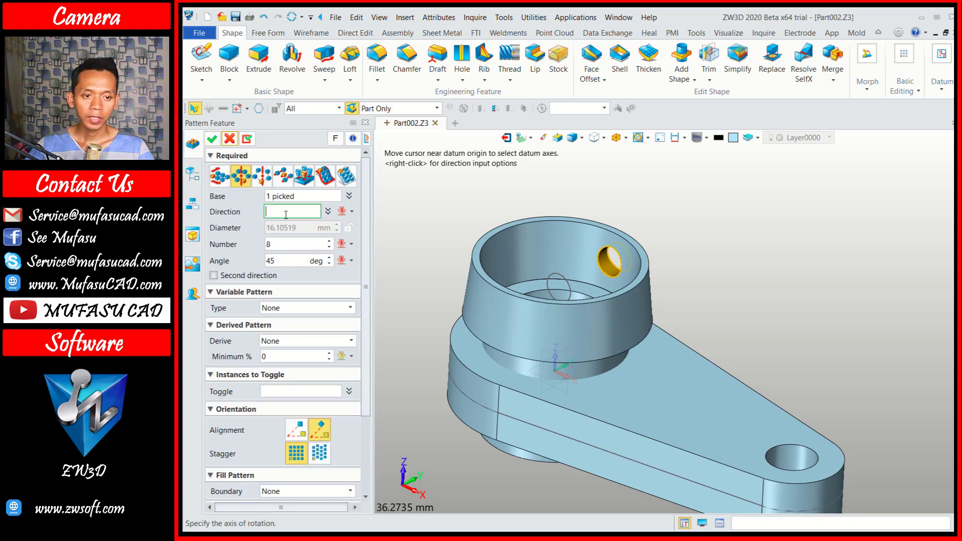
pyautogui.click(352, 211)
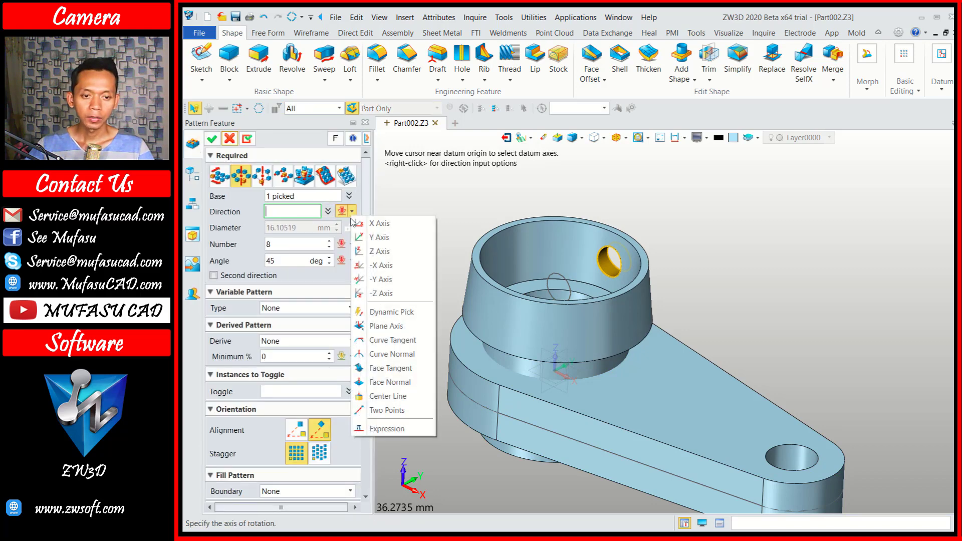
pyautogui.click(377, 251)
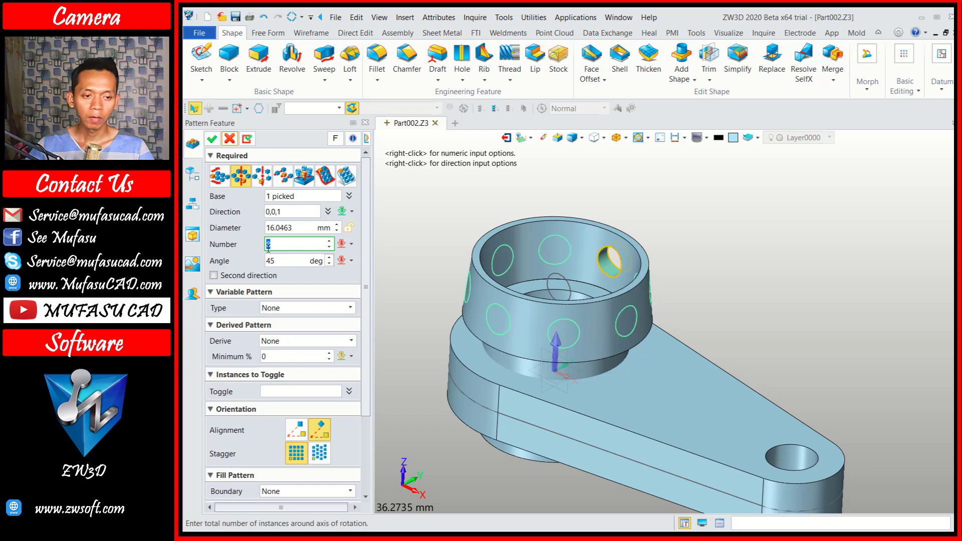
pyautogui.click(210, 141)
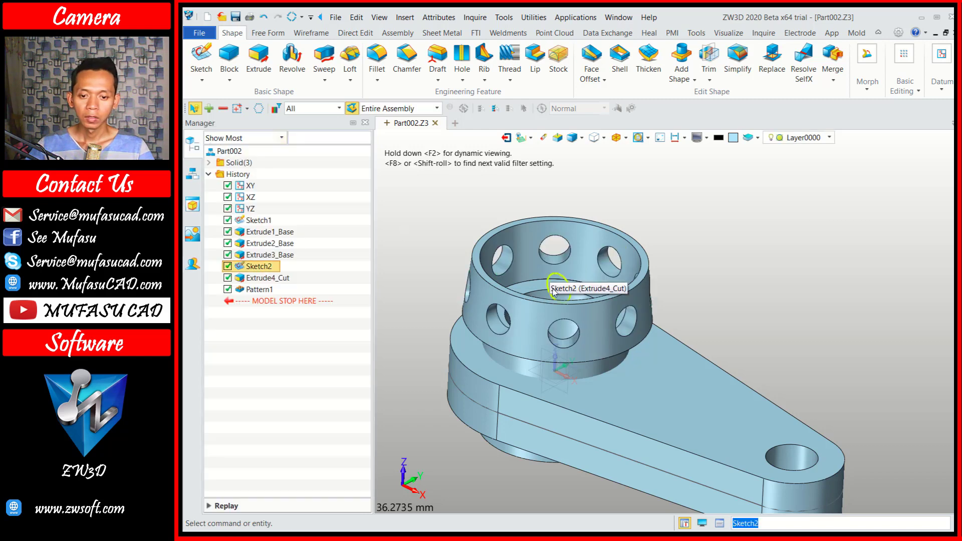
# Combine the bodies with Add Shape, using the lever arm as base and adding the cylindrical boss and the tapered collar
pyautogui.moveTo(643, 241)
pyautogui.mouseDown(button='middle')
pyautogui.moveTo(645, 221)
pyautogui.moveTo(679, 217)
pyautogui.mouseUp(button='middle')
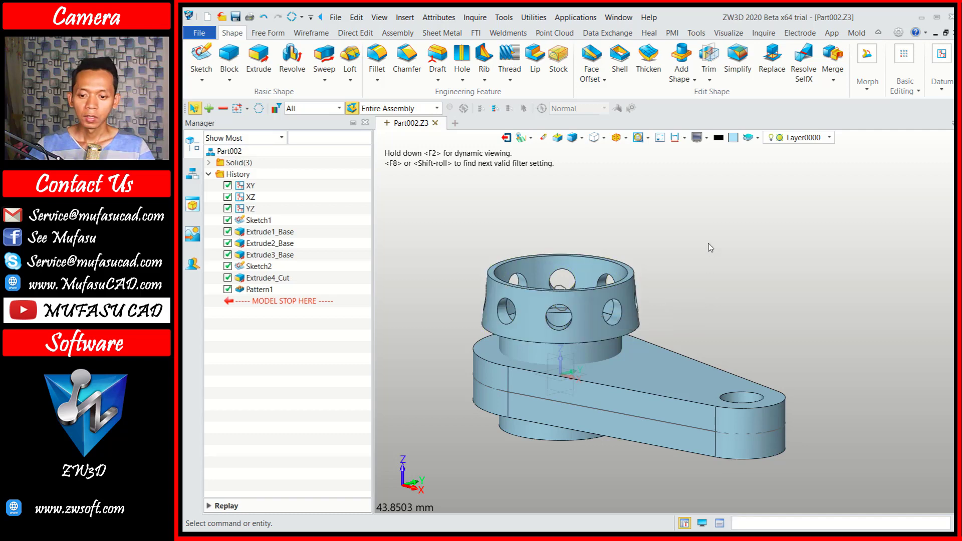
pyautogui.moveTo(711, 247); pyautogui.dragTo(636, 289, button='middle')
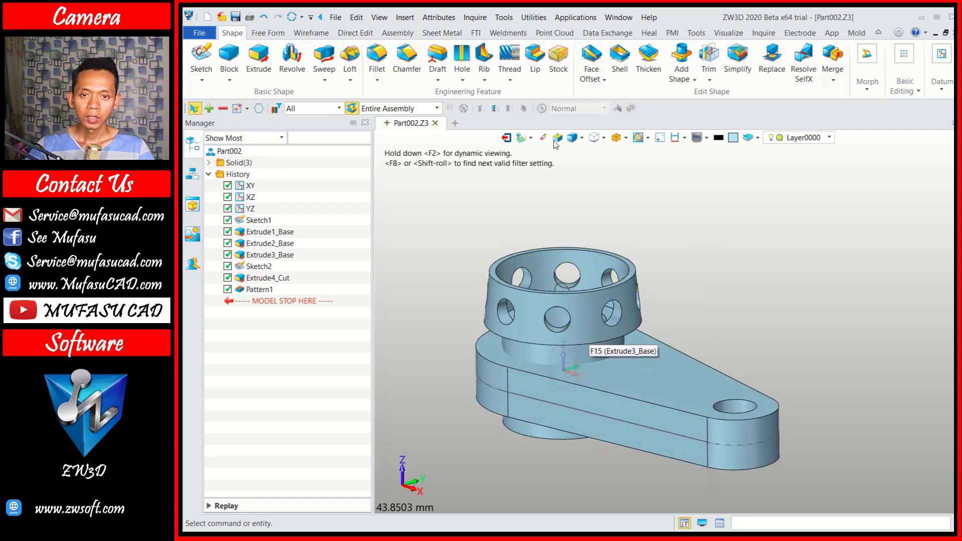
pyautogui.click(686, 69)
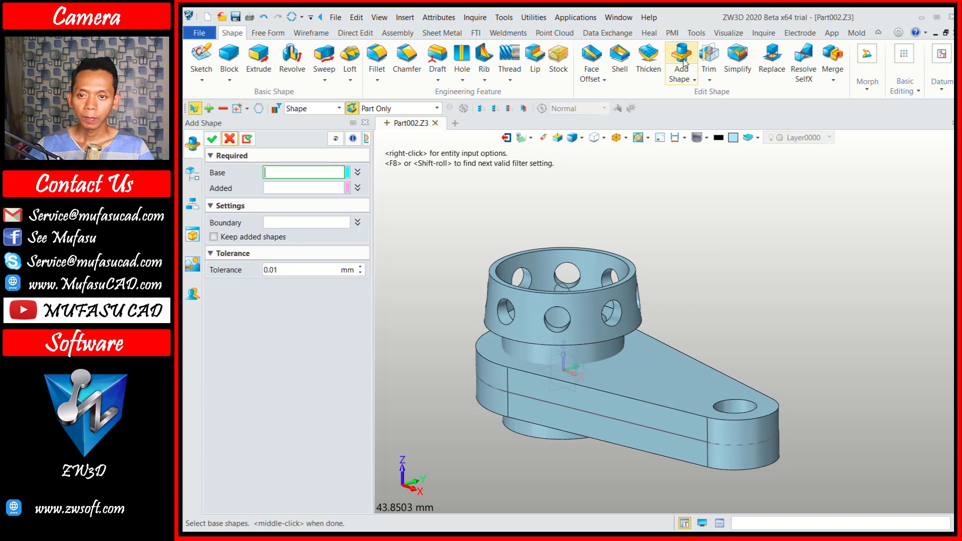
pyautogui.click(646, 385)
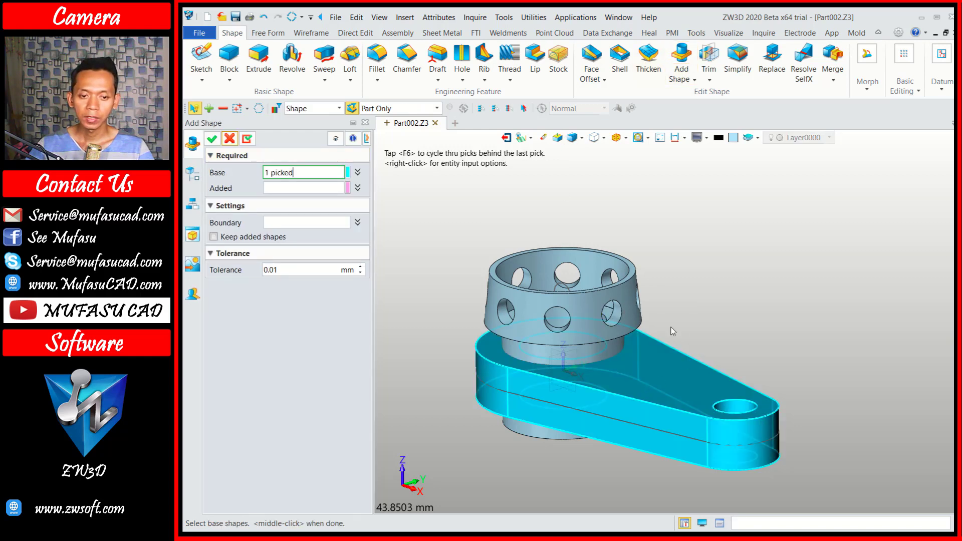
pyautogui.click(279, 189)
pyautogui.click(535, 350)
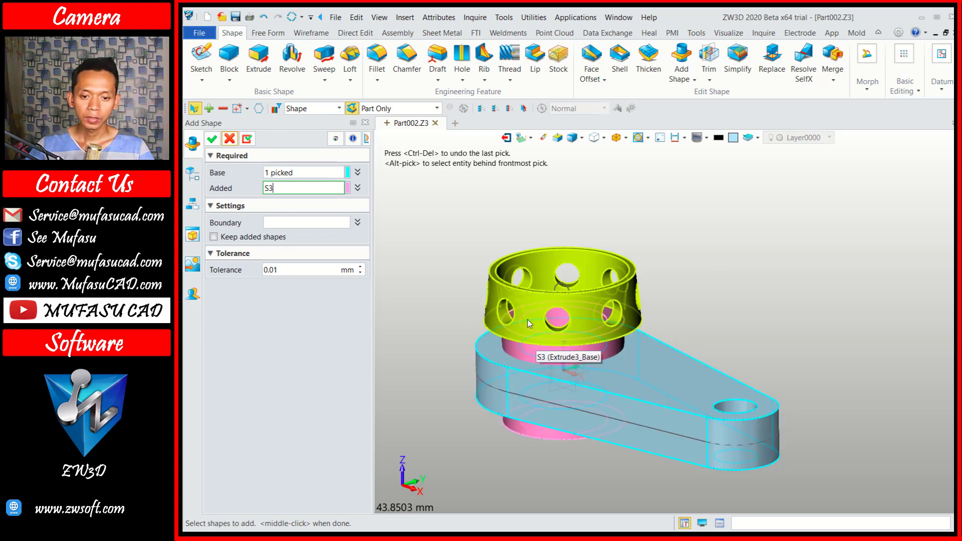
pyautogui.click(529, 323)
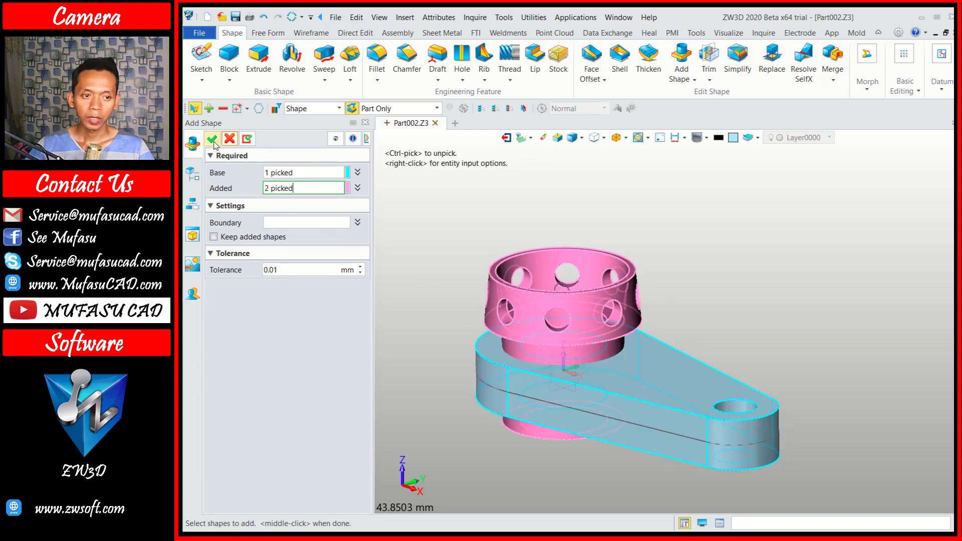
pyautogui.click(212, 139)
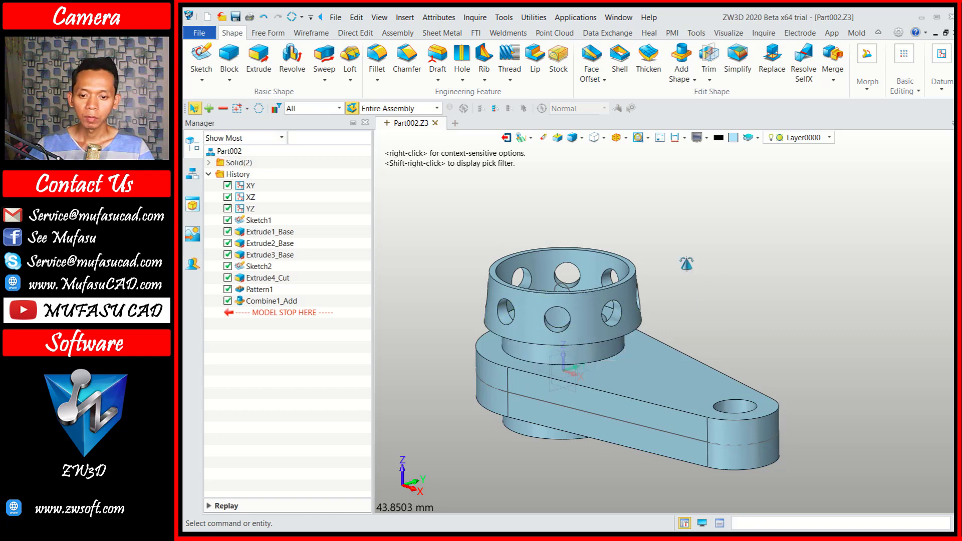
pyautogui.moveTo(685, 264)
pyautogui.mouseDown(button='middle')
pyautogui.moveTo(679, 281)
pyautogui.moveTo(698, 261)
pyautogui.moveTo(655, 300)
pyautogui.moveTo(679, 281)
pyautogui.mouseUp(button='middle')
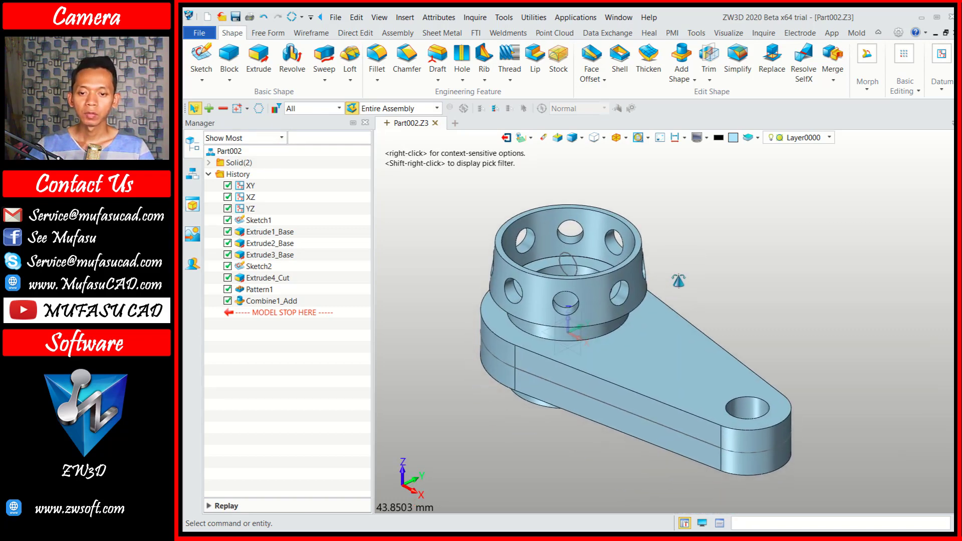